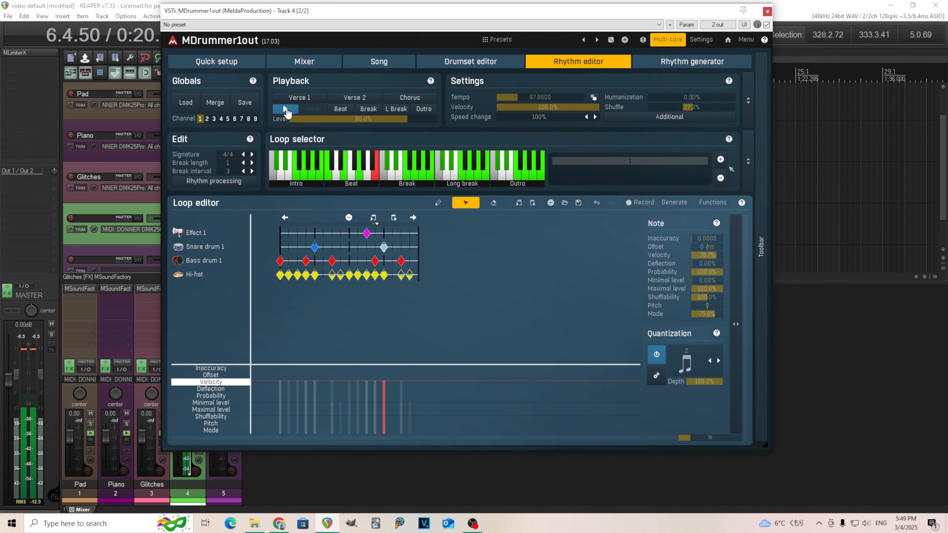
- Stop the loop playback and delete the existing Effect 1 drum from the drumset
left_click(286, 111)
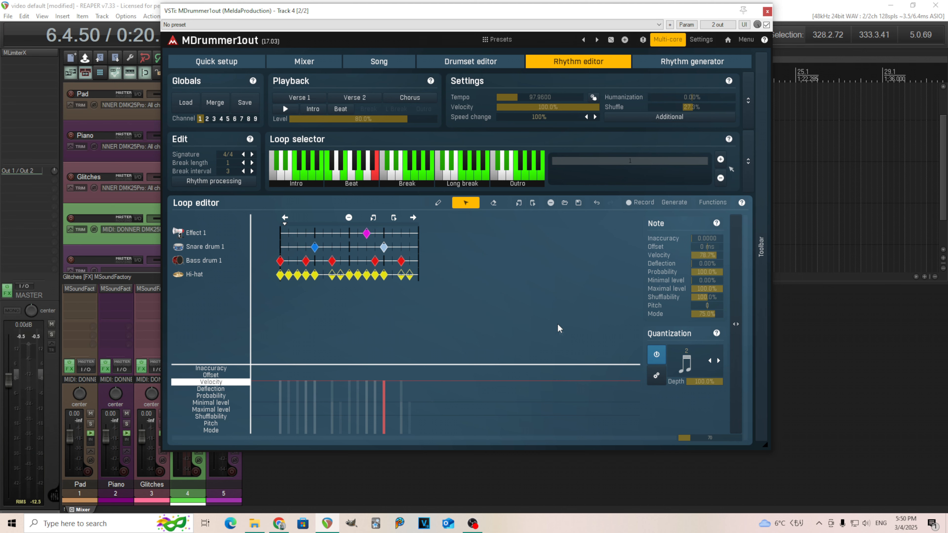
left_click(467, 62)
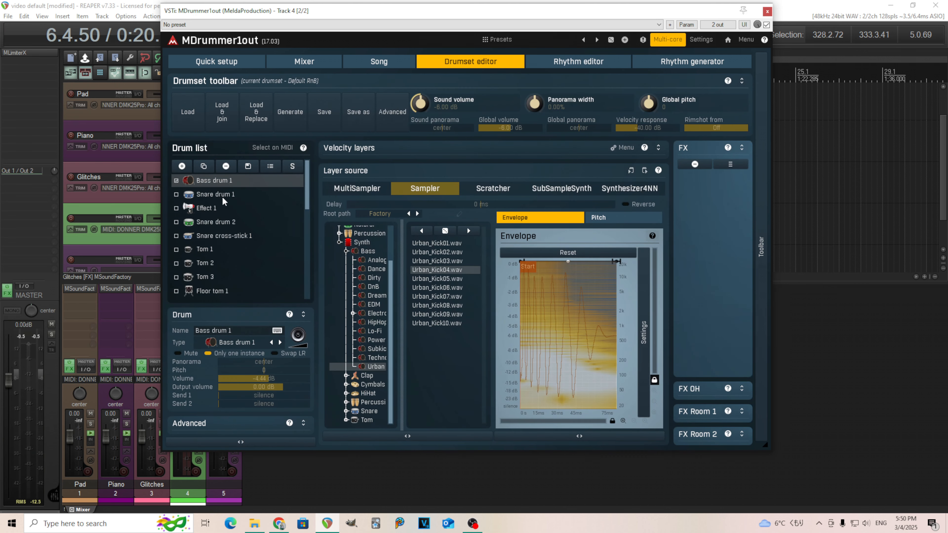
left_click(219, 208)
left_click(226, 166)
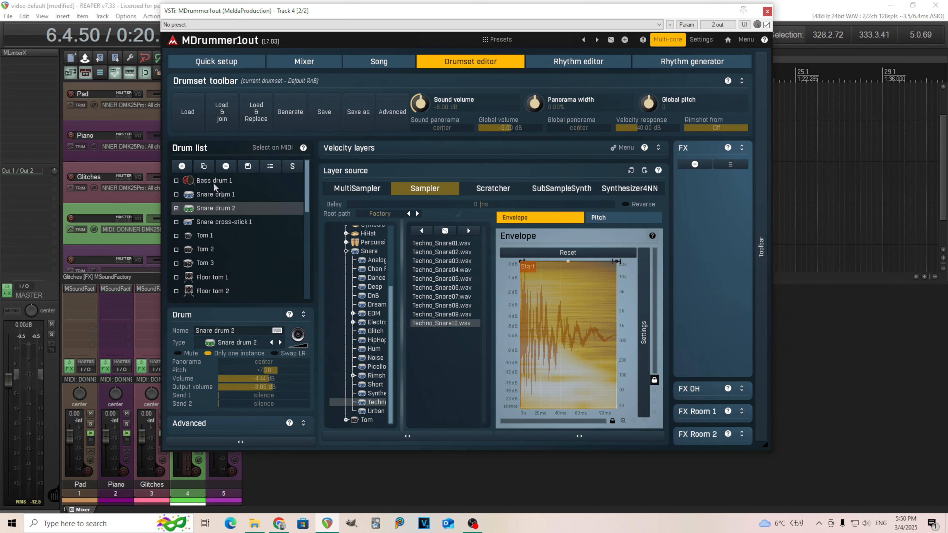
- Add a new empty Effect 1 drum directly after Snare drum 1 in the drum list
left_click(224, 196)
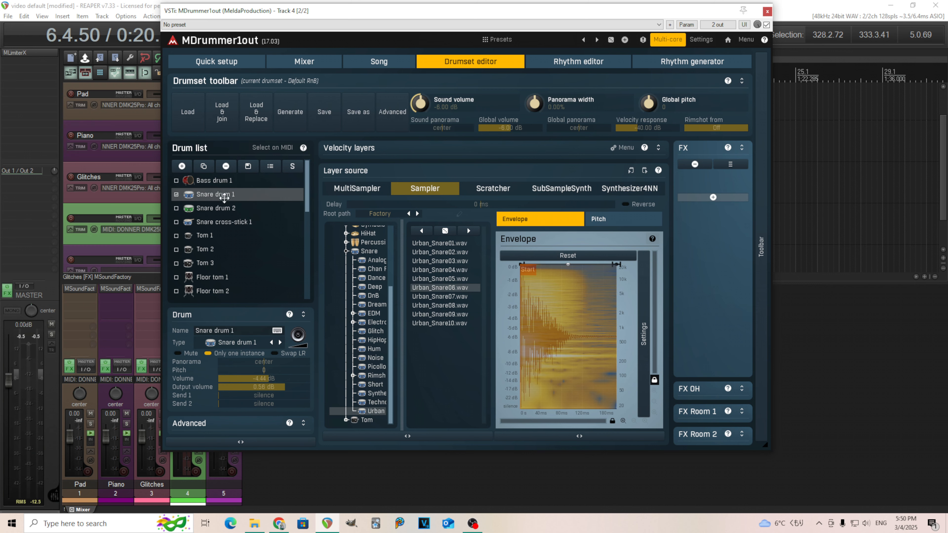
left_click(182, 167)
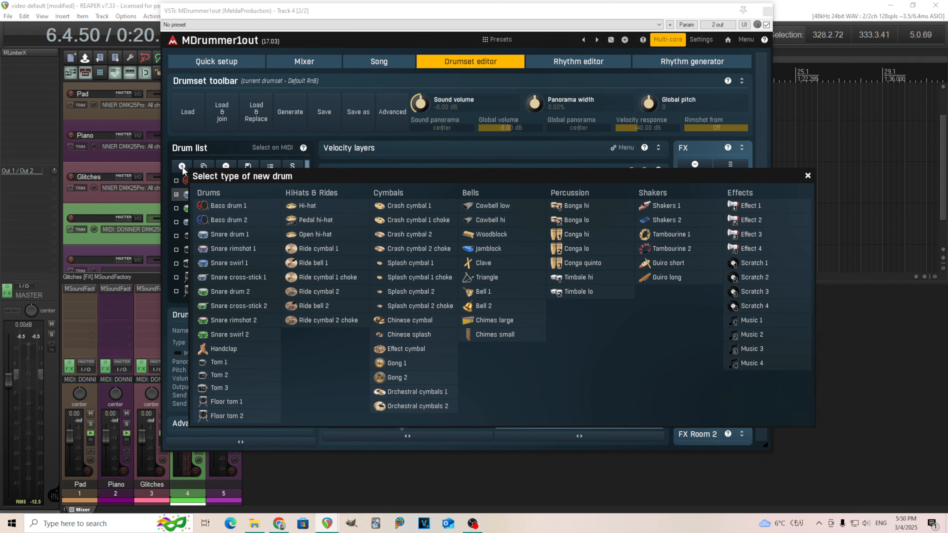
left_click(768, 211)
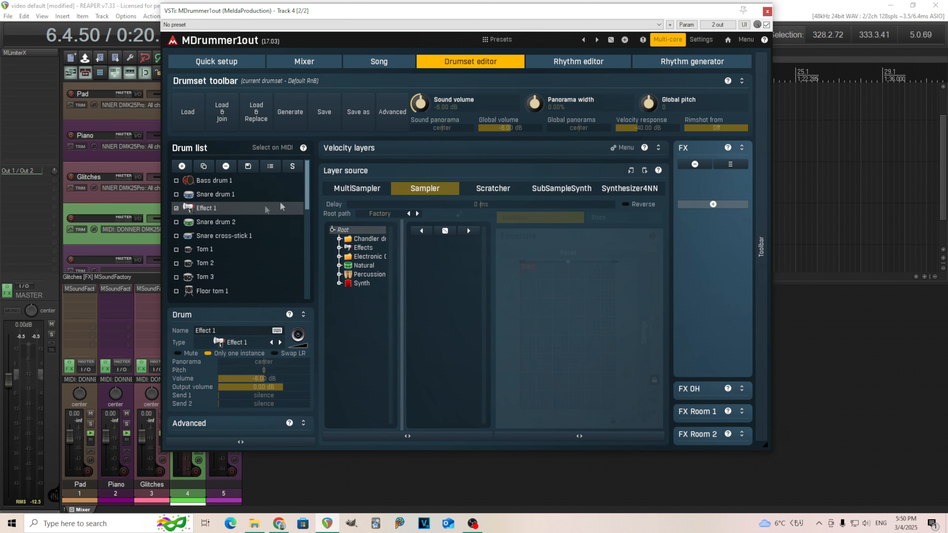
- Audition Snare drum 1, copy its layer source into Effect 1, and reverse the Effect 1 sample
left_click(221, 194)
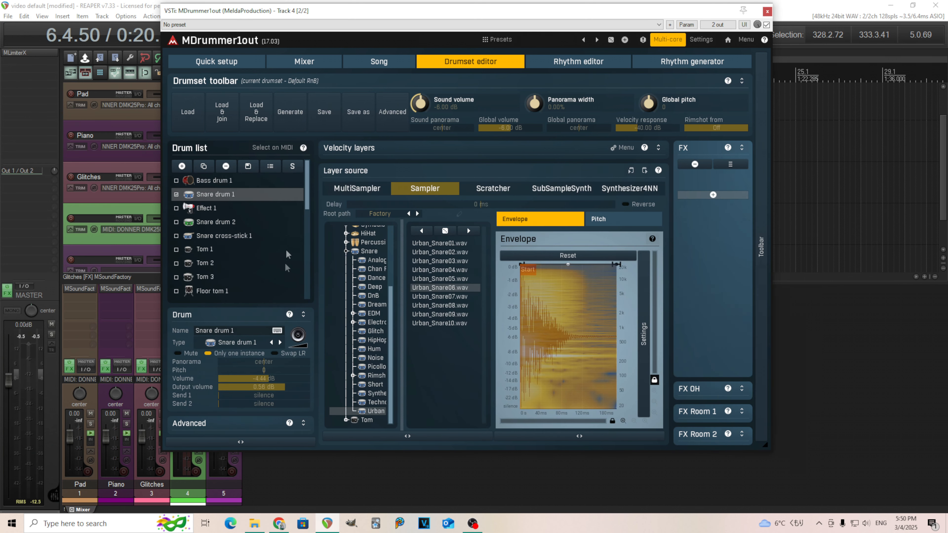
left_click(308, 339)
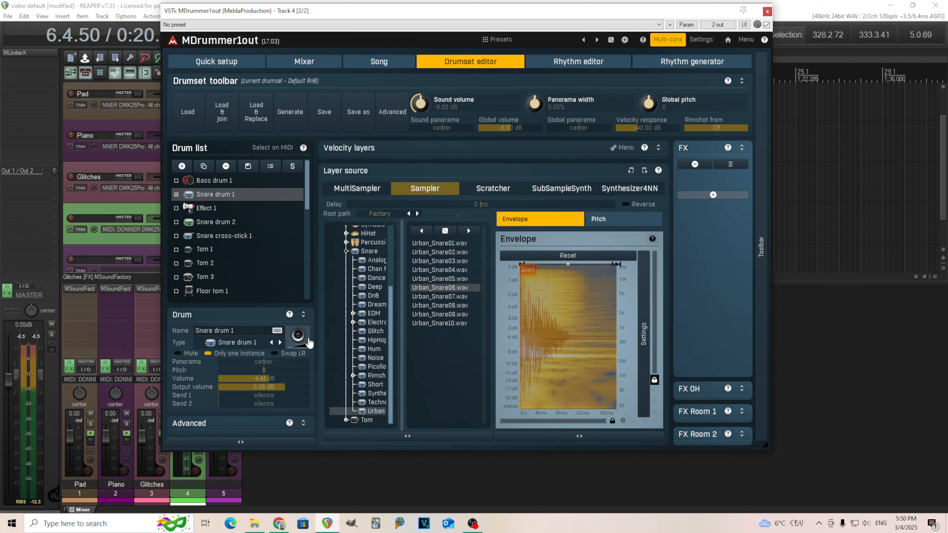
left_click(308, 340)
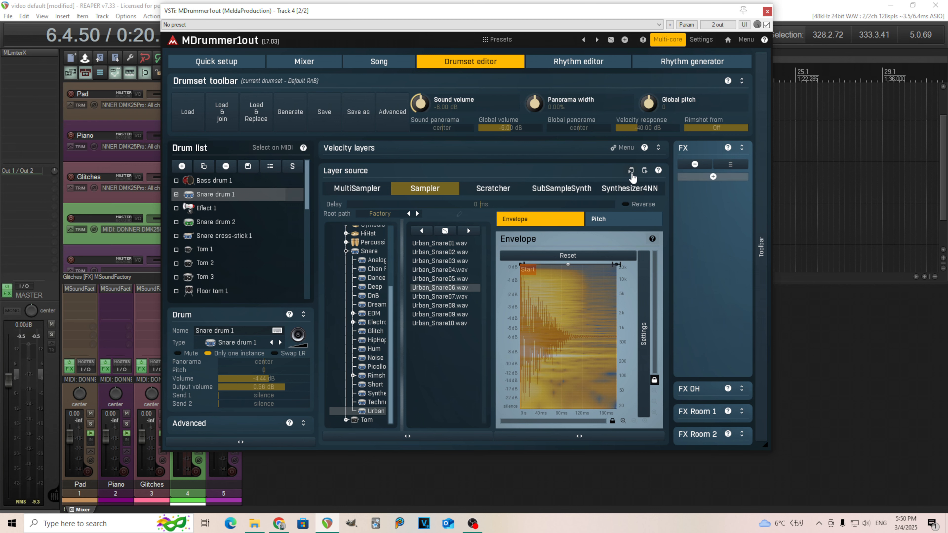
left_click(204, 208)
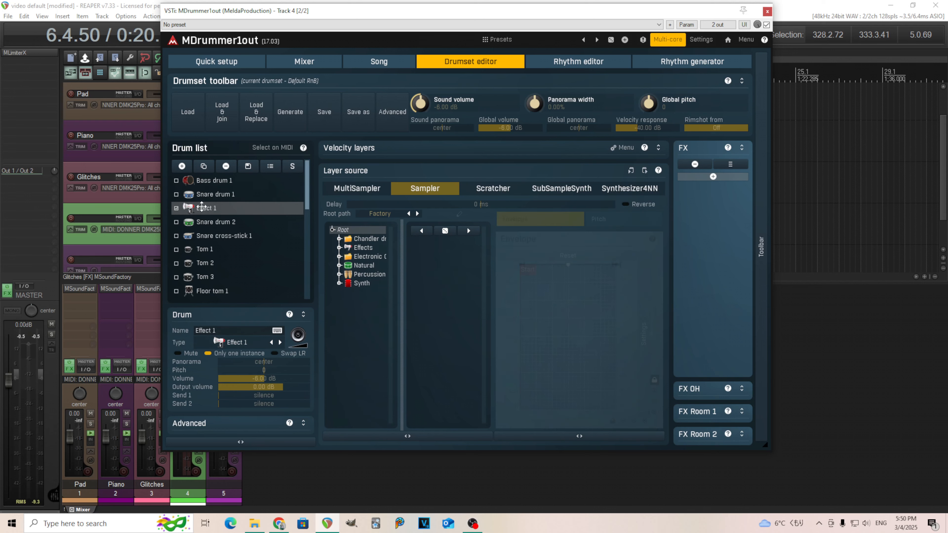
left_click(645, 173)
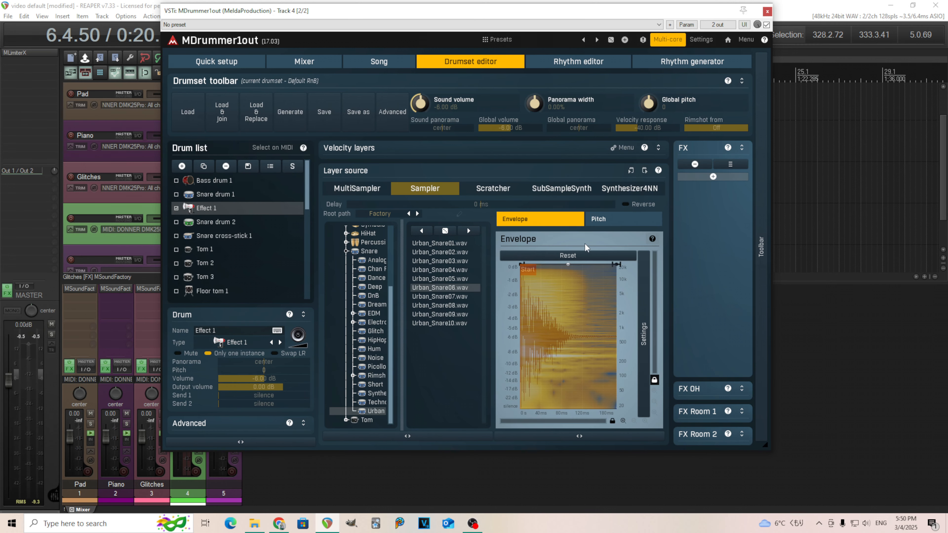
left_click(643, 206)
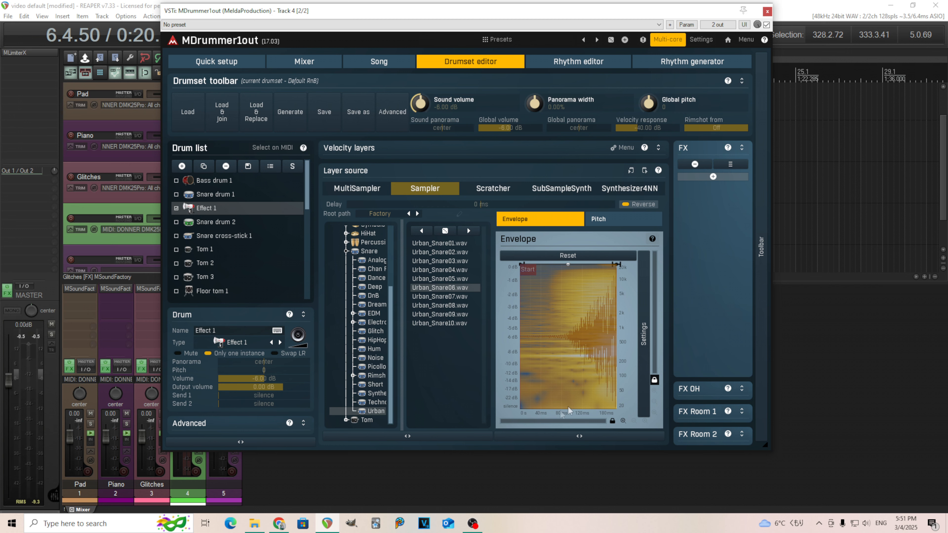
- Compare Effect 1's sample length with synced 1/8 and 1/16 note durations in the Delay value entry, leaving the delay unset
mouse_move(617, 264)
left_click_drag(449, 17, 509, 69)
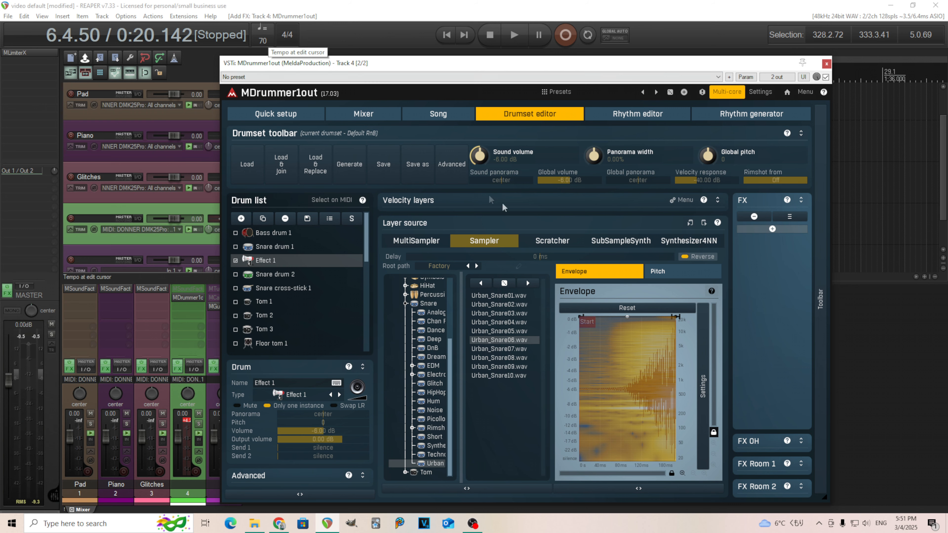
left_click(604, 113)
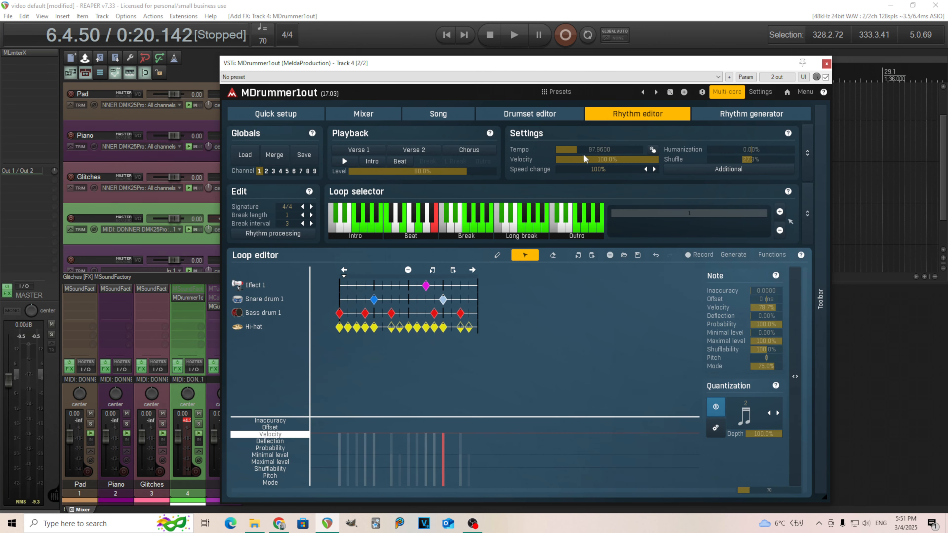
left_click(536, 118)
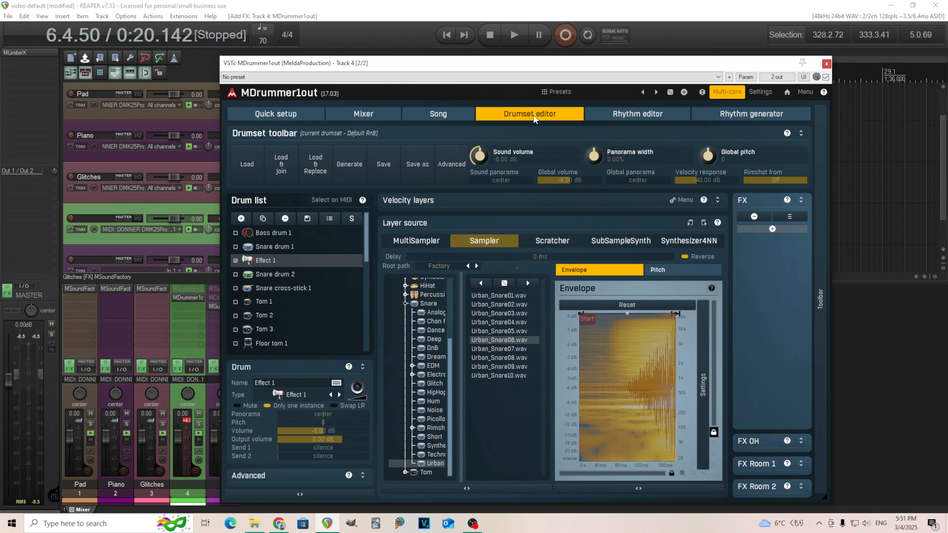
double_click(544, 256)
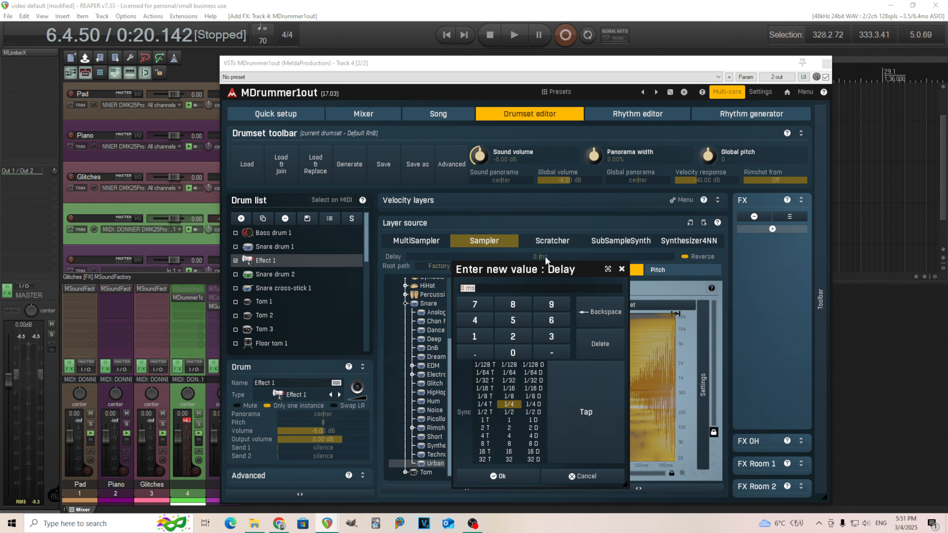
left_click_drag(511, 277, 359, 211)
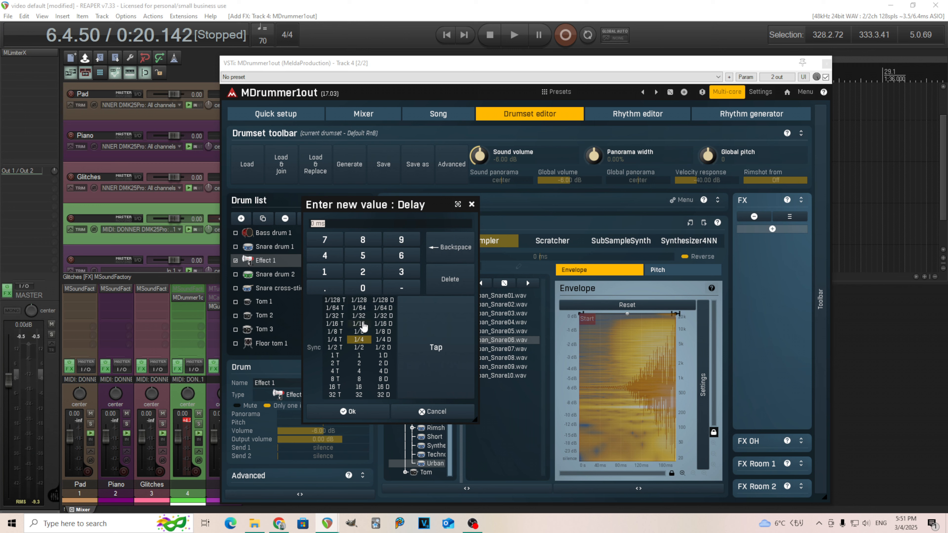
left_click(360, 330)
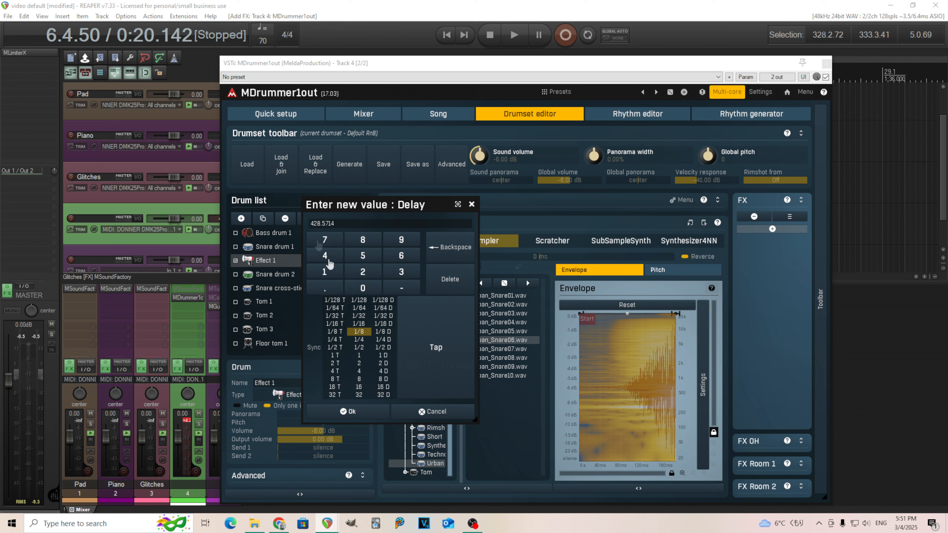
left_click(360, 323)
left_click(359, 315)
left_click(367, 324)
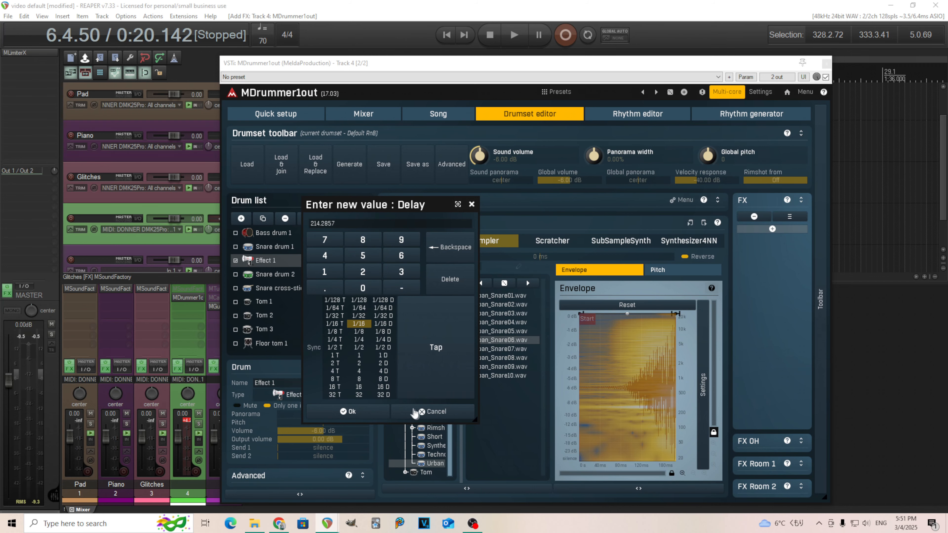
left_click(435, 413)
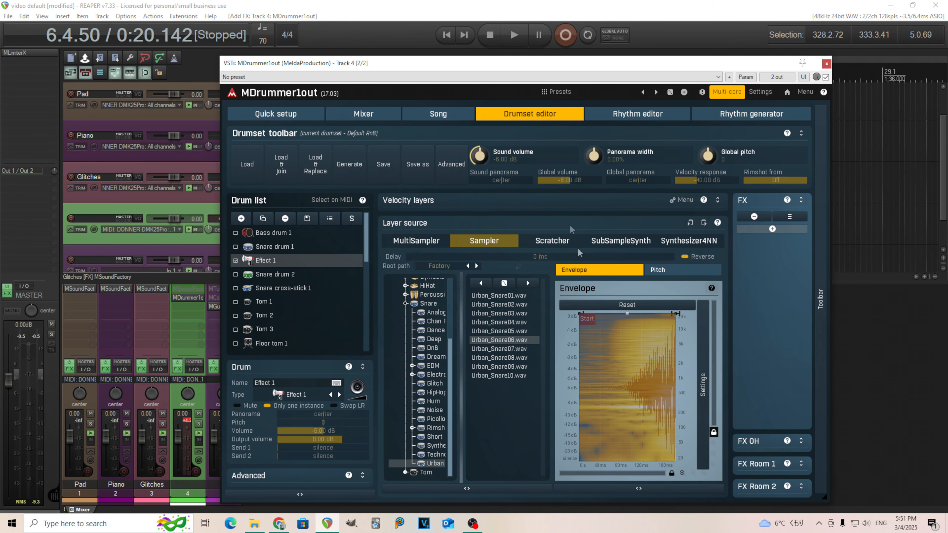
- Move the Effect 1 note one sixteenth later, directly before the second snare hit, and play the beat
left_click(606, 114)
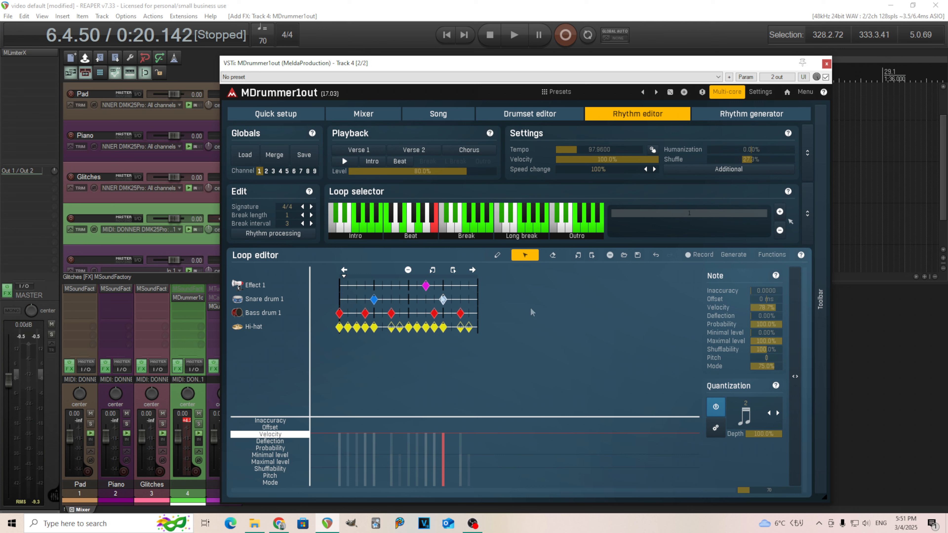
left_click(426, 286)
left_click_drag(426, 285, 435, 285)
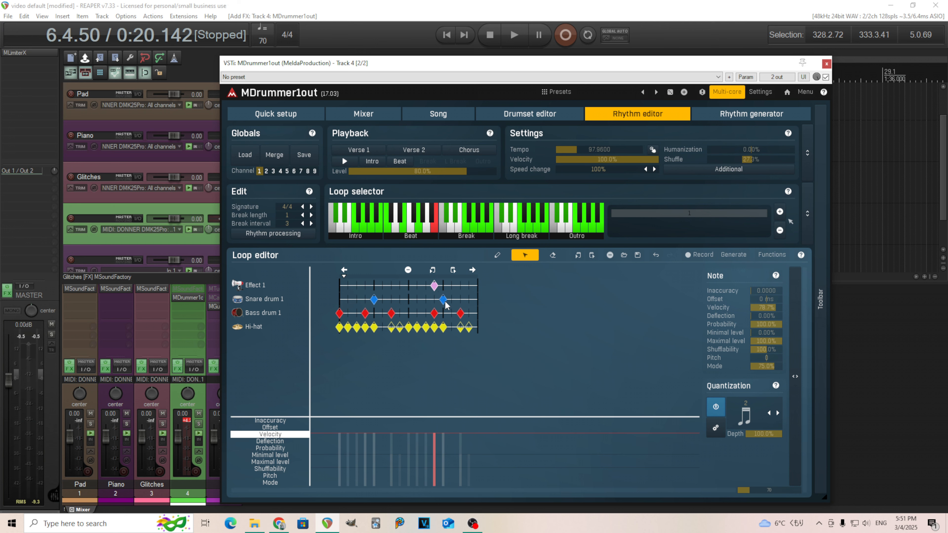
left_click(346, 163)
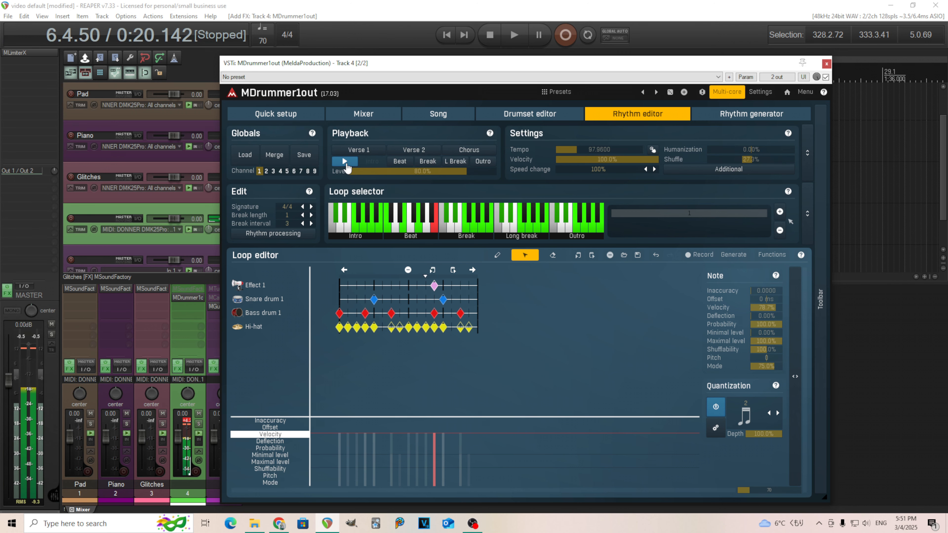
left_click(344, 161)
- Raise Effect 1's Volume to 0 dB and its Output gain to about +12.9 dB, auditioning the drum
left_click(530, 114)
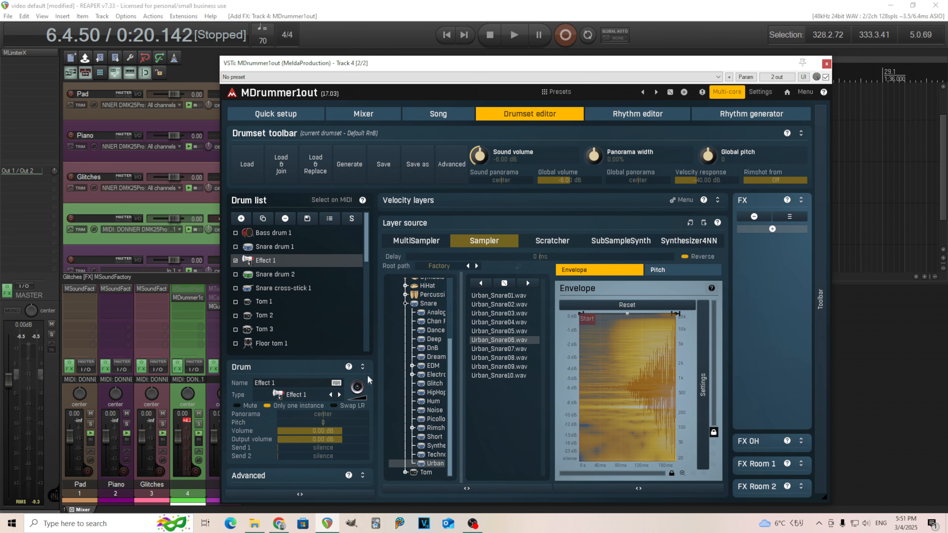
left_click(362, 367)
left_click(325, 452)
left_click(363, 475)
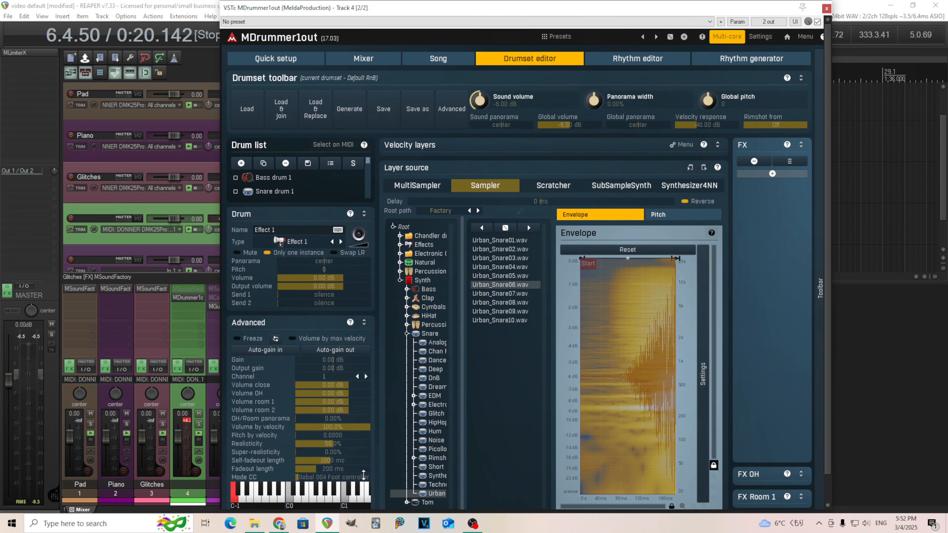
left_click(349, 354)
left_click(369, 233)
left_click(369, 233)
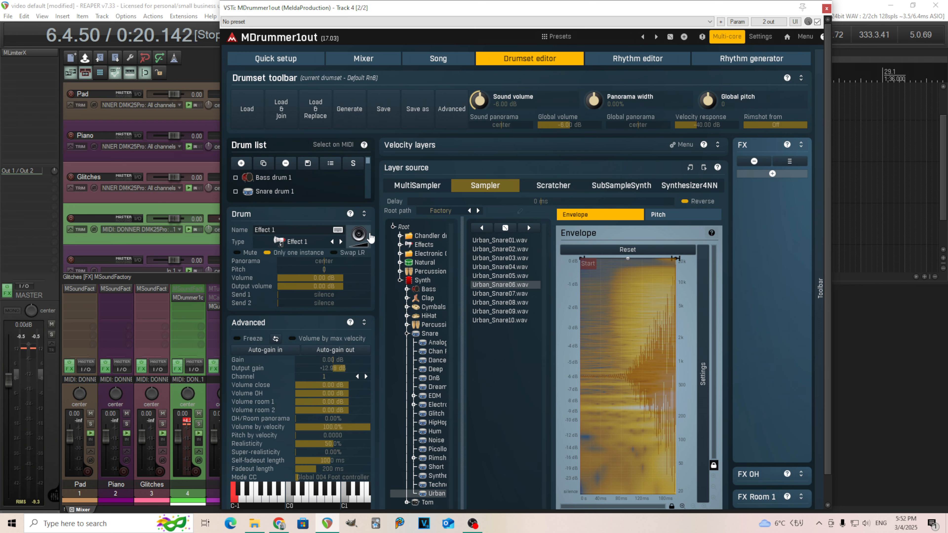
left_click(370, 235)
- Play the beat in the rhythm editor to check the louder reversed snare against the loop
left_click(614, 60)
left_click(338, 222)
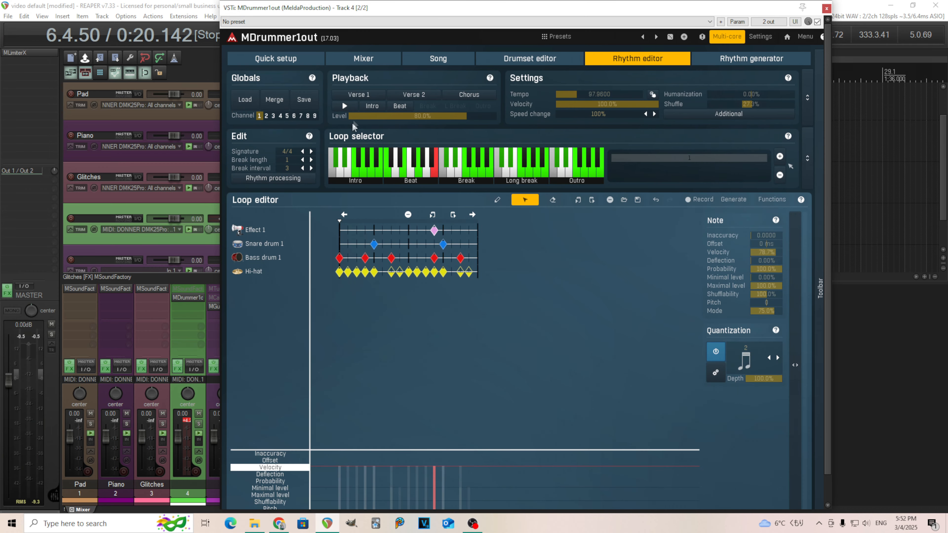
left_click(345, 106)
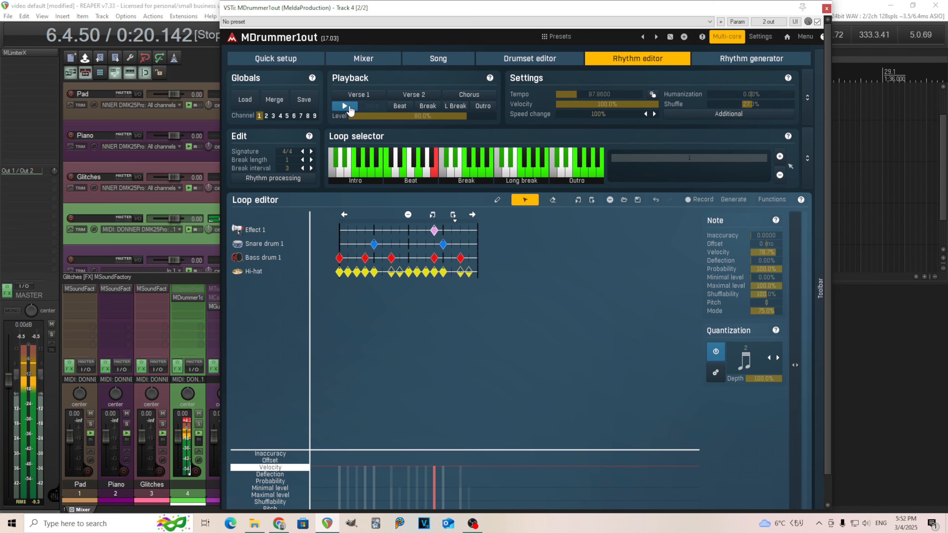
left_click(351, 106)
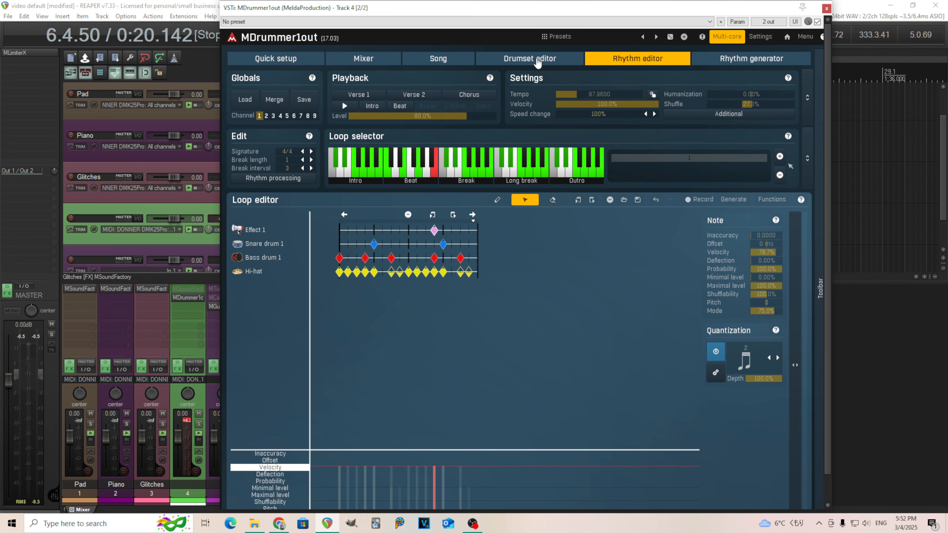
- Set Effect 1's sampler Delay to about -20 ms and its Gain to about +6.4 dB
left_click(537, 60)
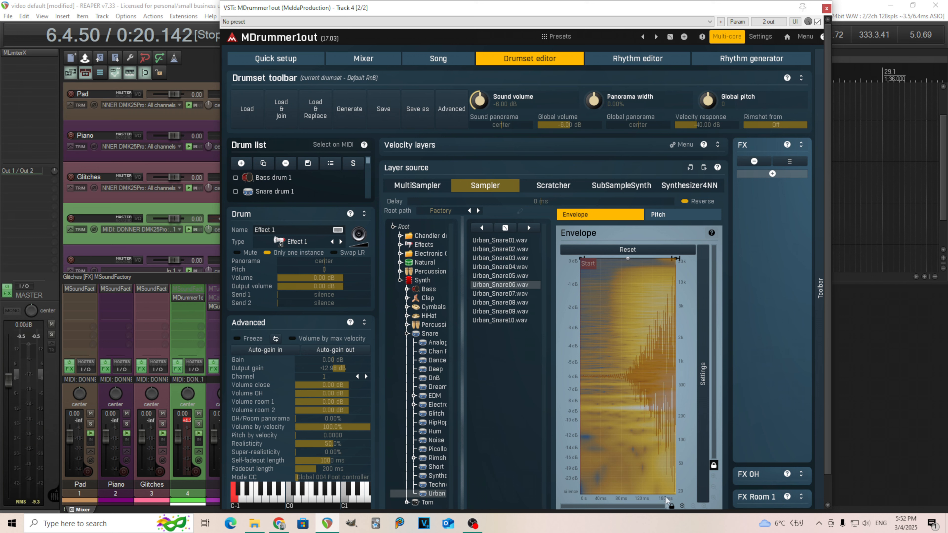
left_click_drag(548, 201, 489, 202)
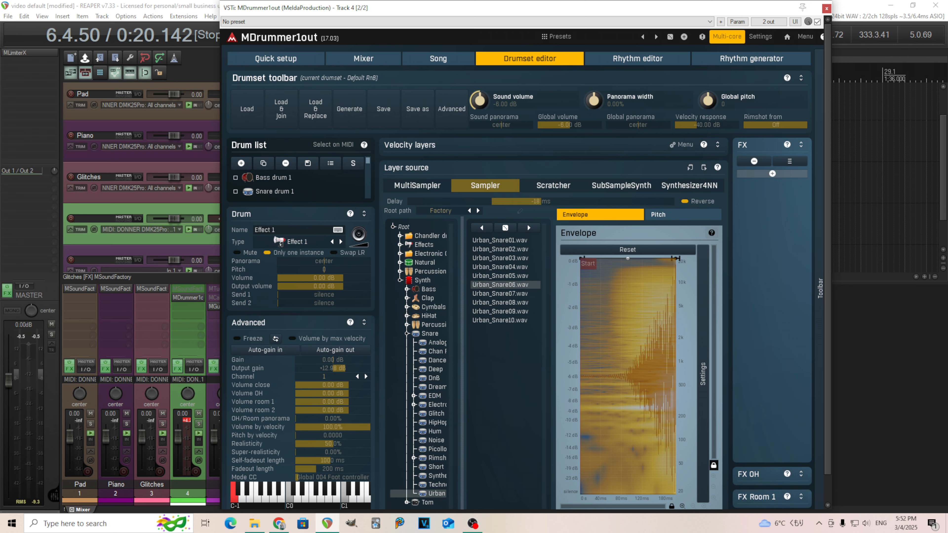
left_click(596, 61)
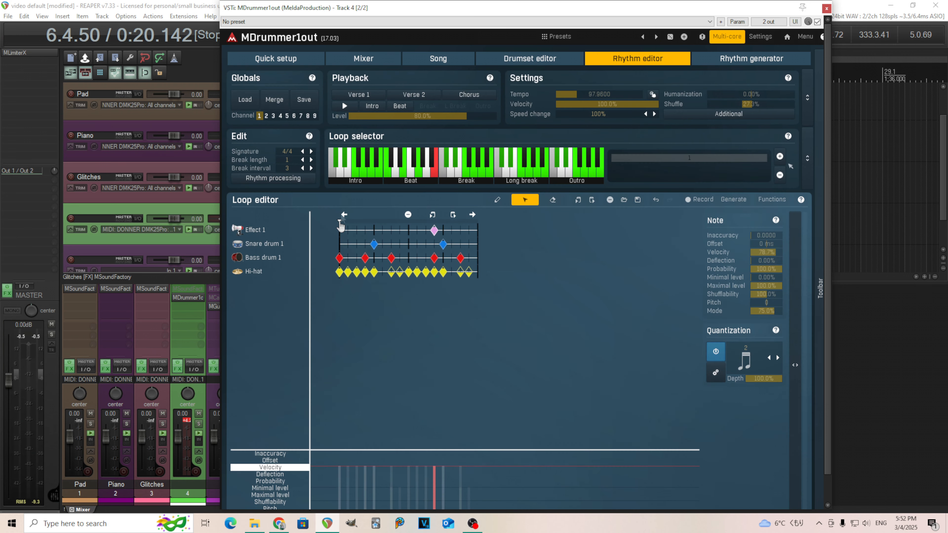
left_click(549, 62)
left_click_drag(329, 359, 329, 347)
- Play the beat and readjust Effect 1's sampler Delay to about -12 ms while listening
left_click(606, 61)
left_click(344, 106)
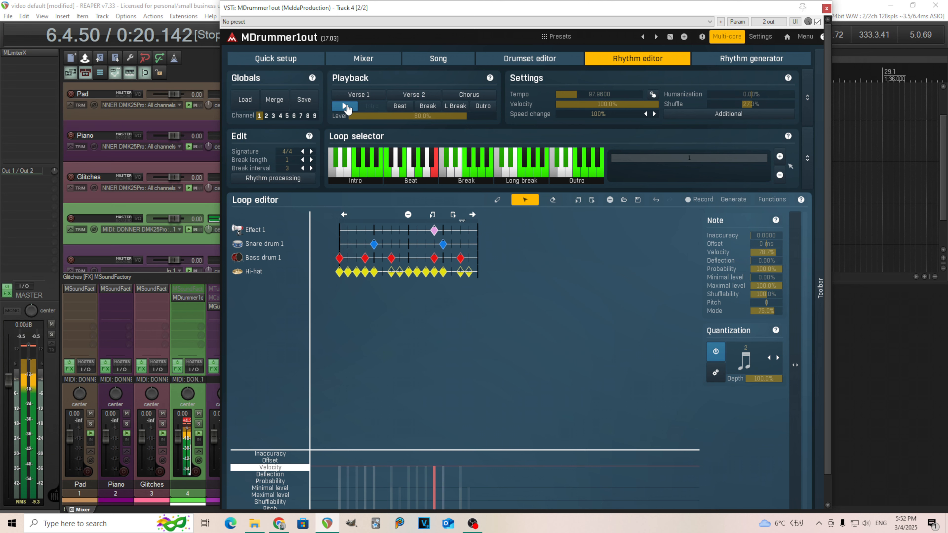
left_click(519, 64)
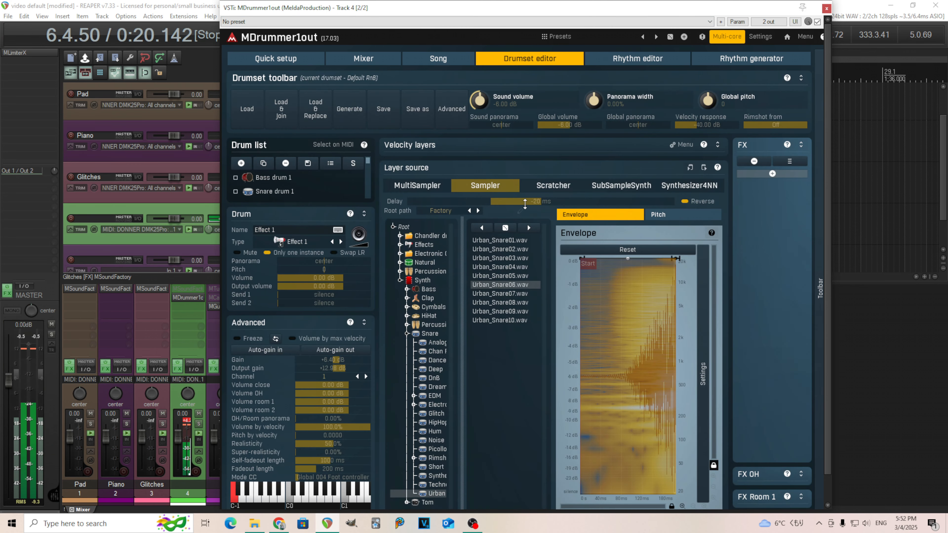
left_click_drag(525, 202, 531, 202)
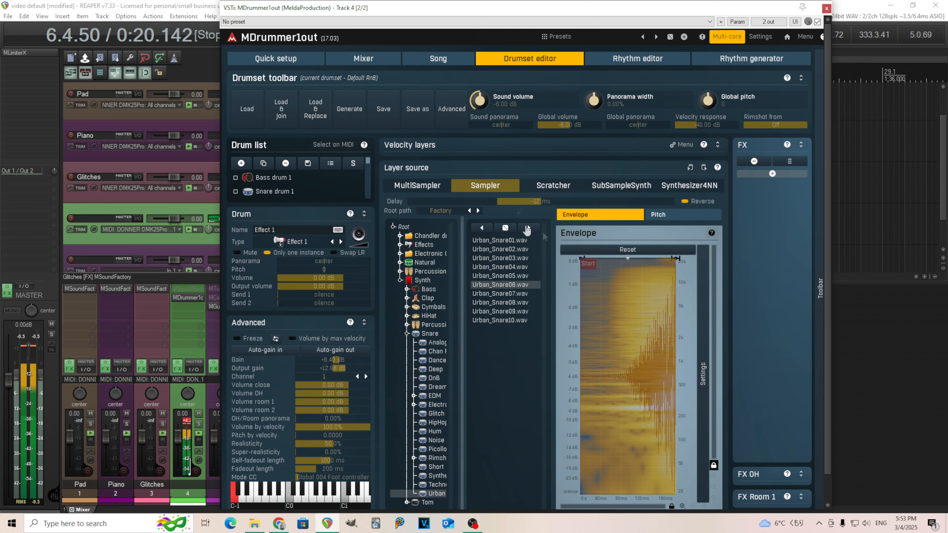
- Stop the beat and inspect the pitch and volume envelopes of Effect 1's sampler layer
left_click(638, 58)
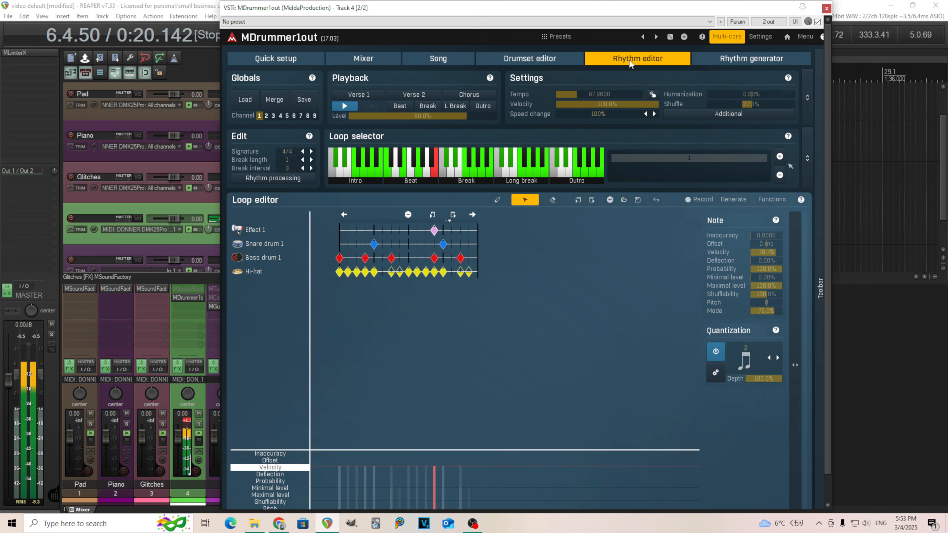
left_click(344, 106)
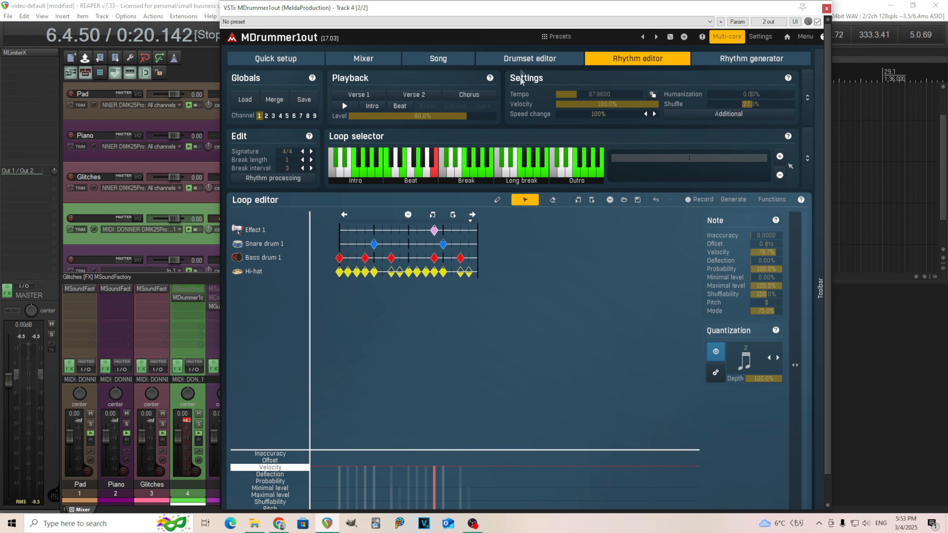
left_click(522, 58)
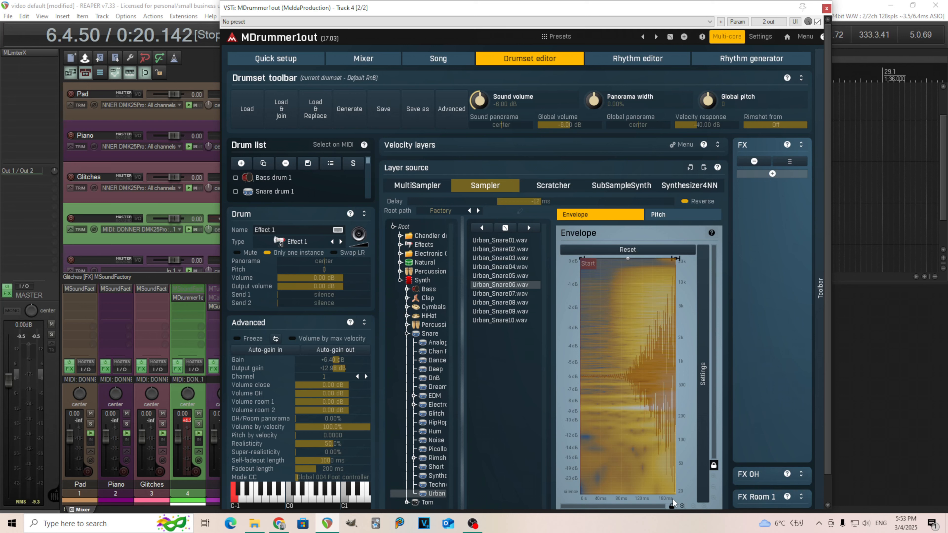
left_click(670, 220)
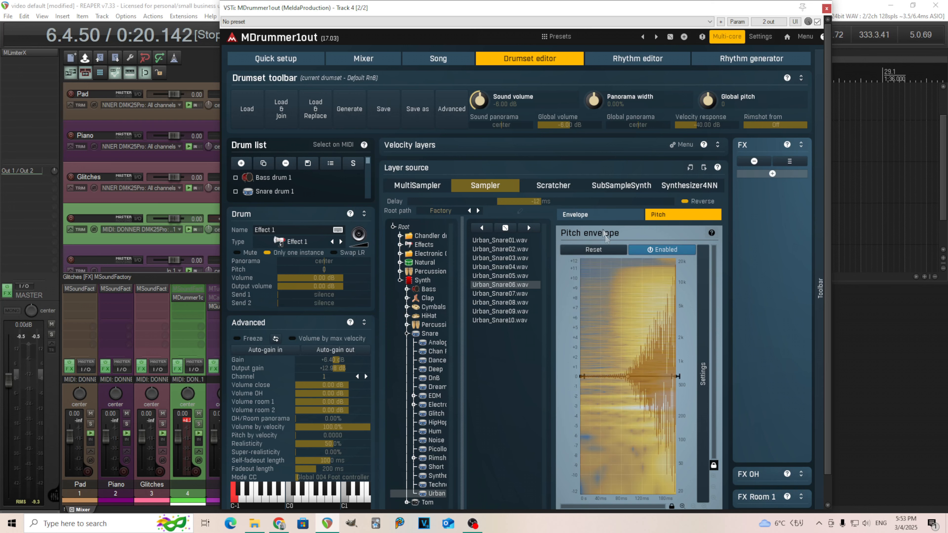
left_click(595, 218)
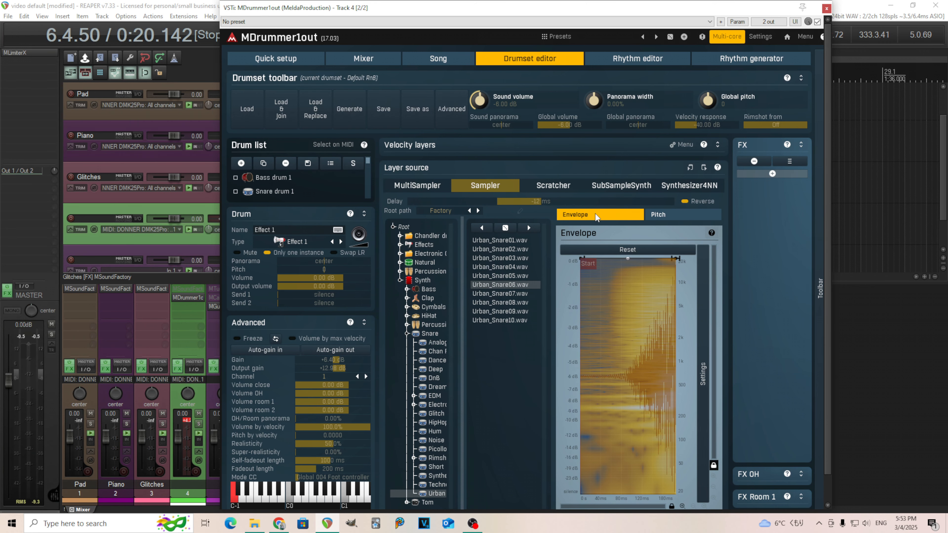
- Move the Effect 1 note one grid step earlier in the beat loop
left_click(630, 63)
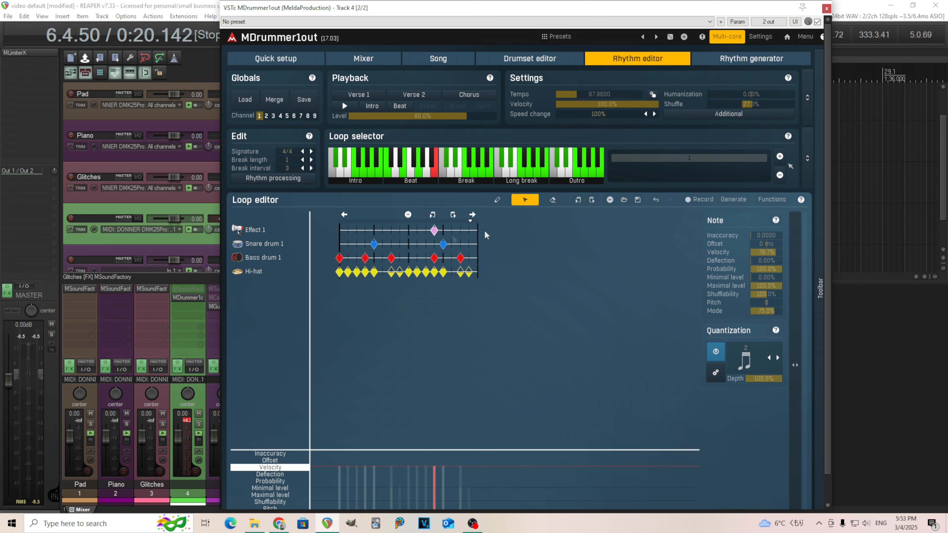
left_click_drag(433, 231, 425, 231)
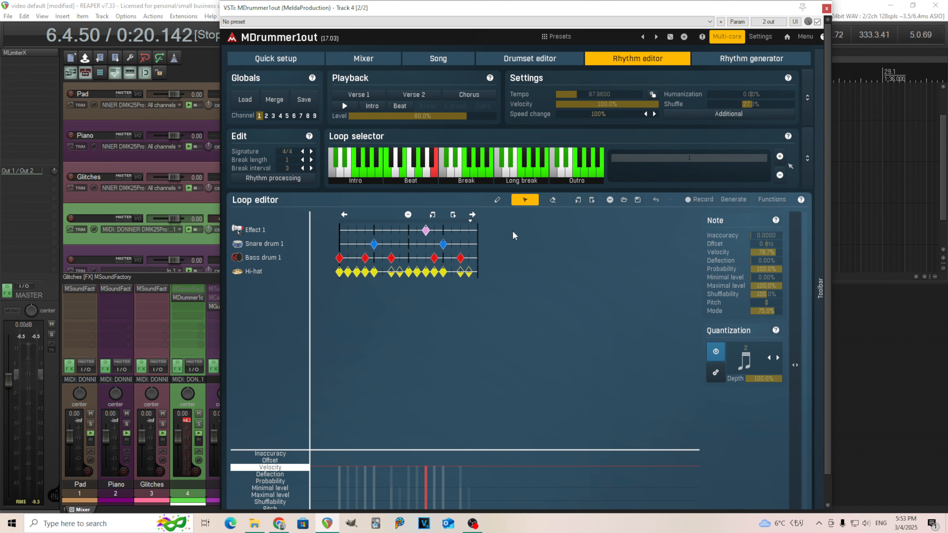
left_click(725, 62)
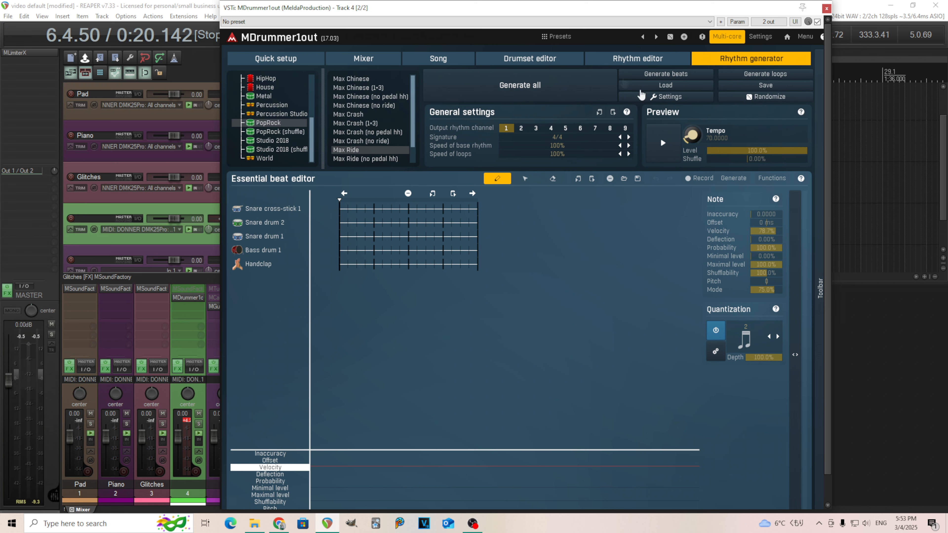
- Switch Effect 1's layer source to Synthesizer4NN and, in its editor, disable Oscillator 1 and use Noise 1 instead
left_click(481, 62)
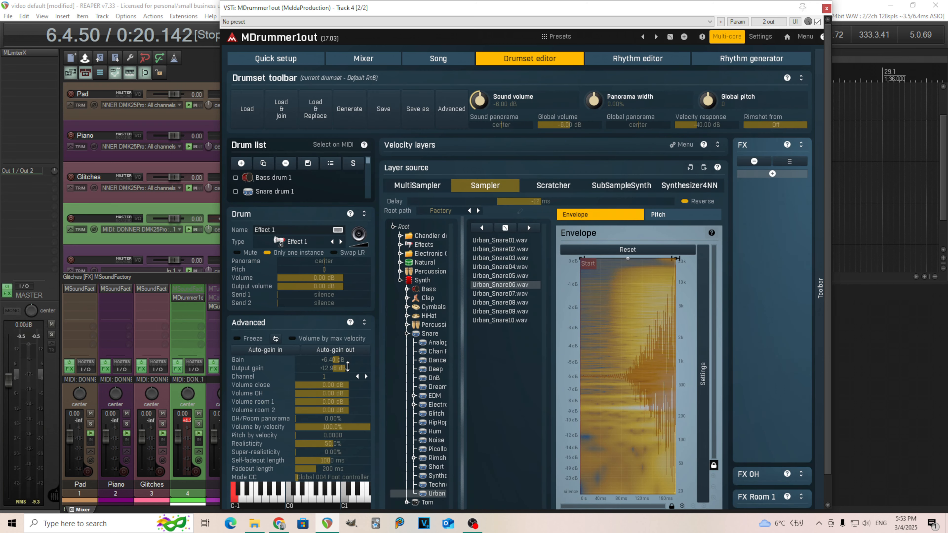
left_click(704, 188)
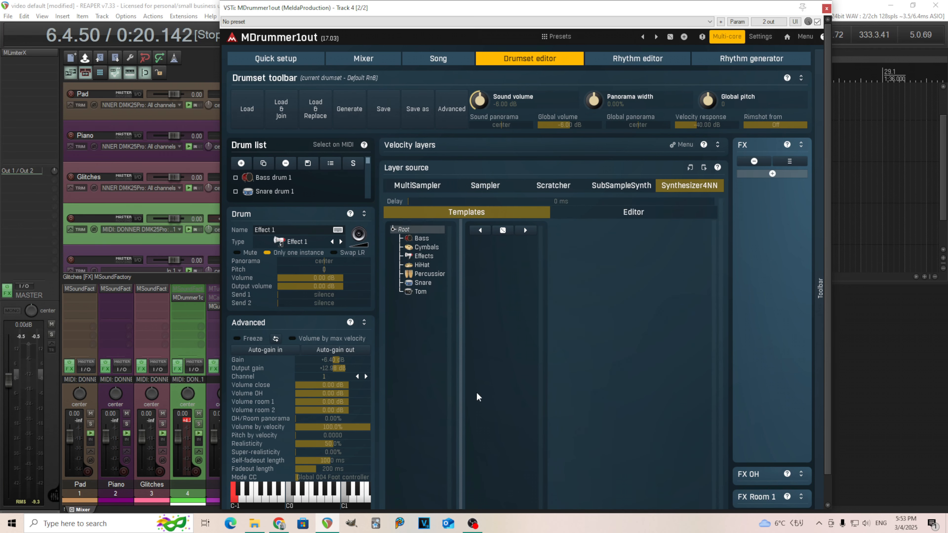
left_click(631, 213)
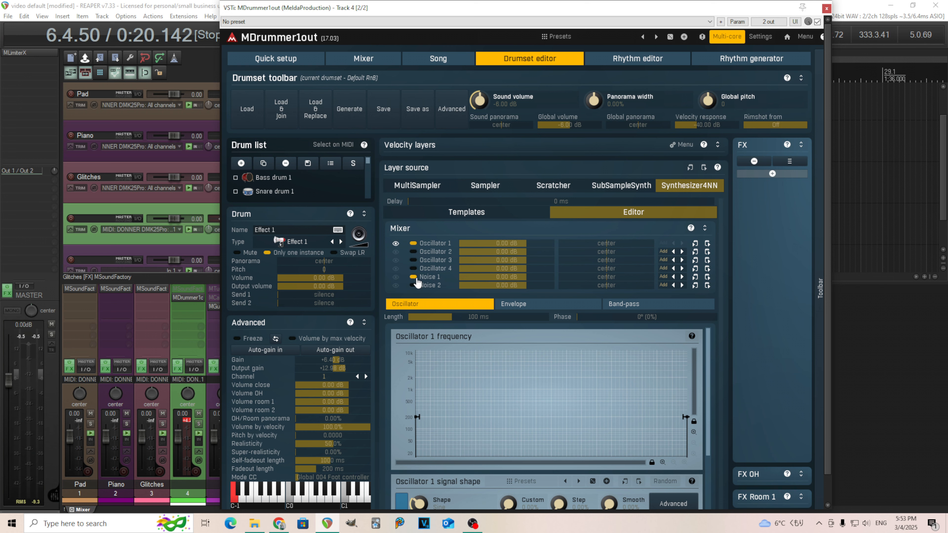
left_click(421, 243)
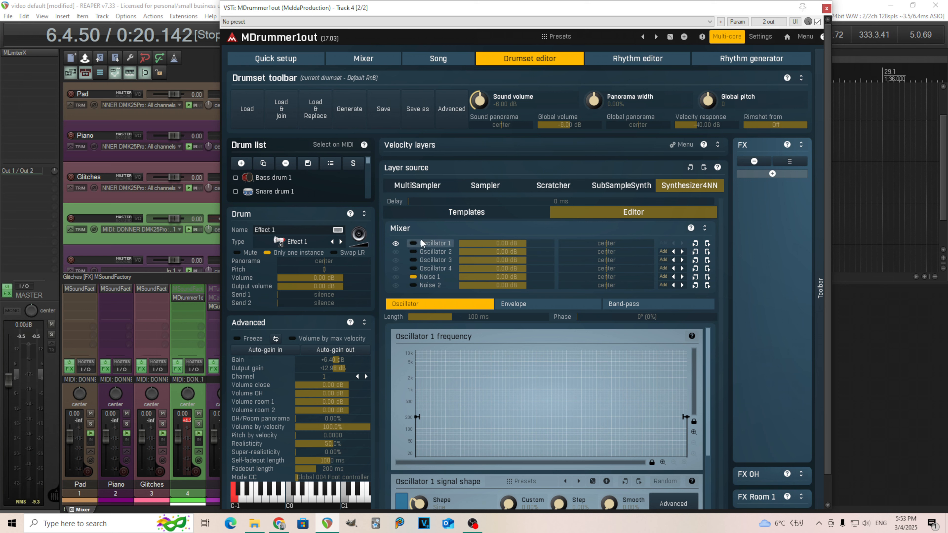
left_click(395, 278)
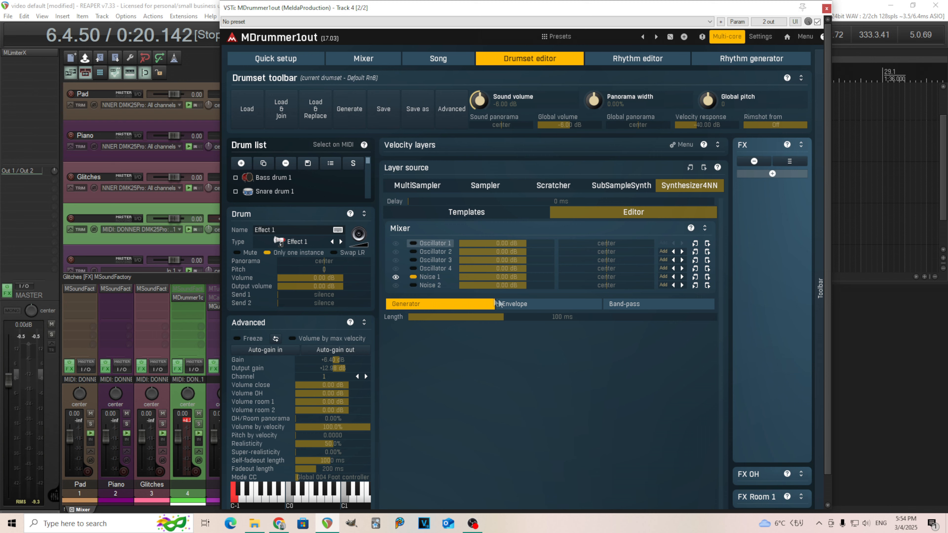
- Reverse the Noise 1 envelope so that it rises from silence at the start to 0 dB at the end
left_click(517, 304)
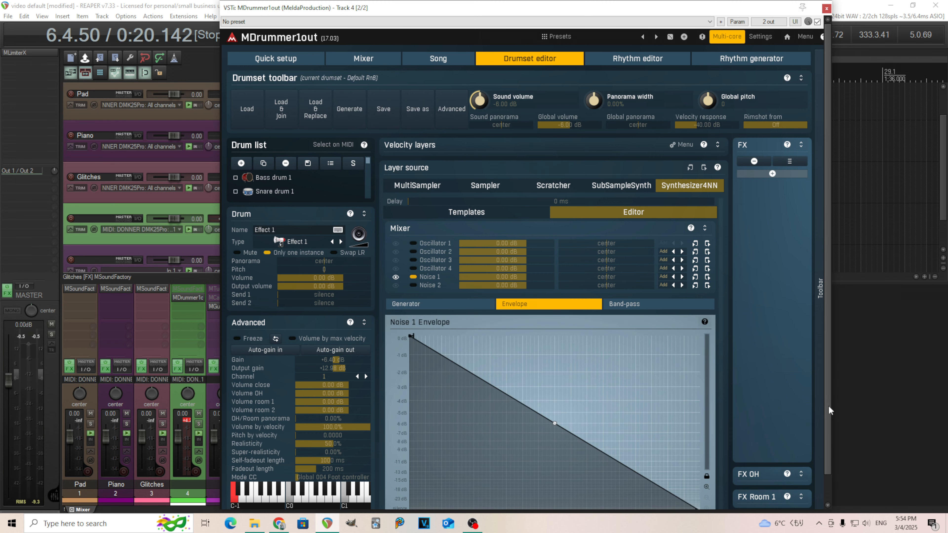
scroll(827, 407, "down", 1)
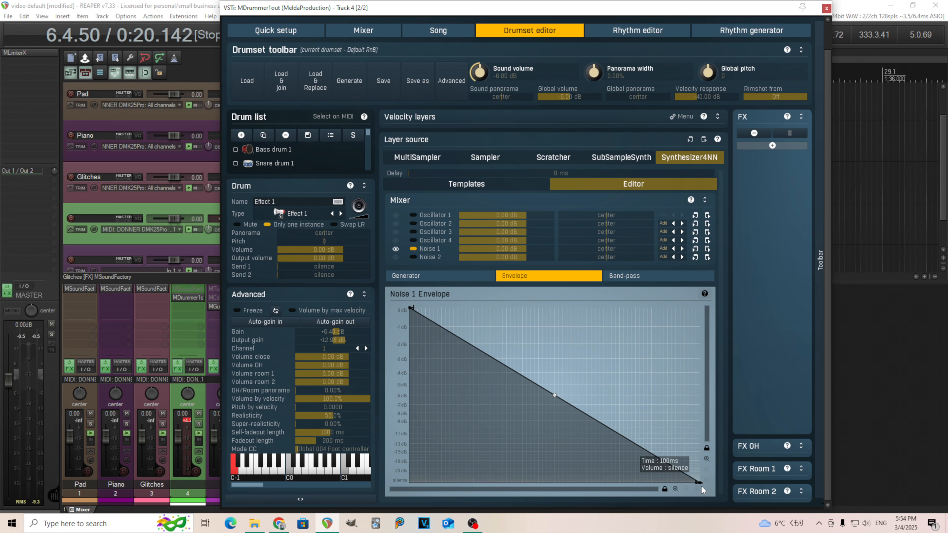
left_click_drag(700, 483, 698, 307)
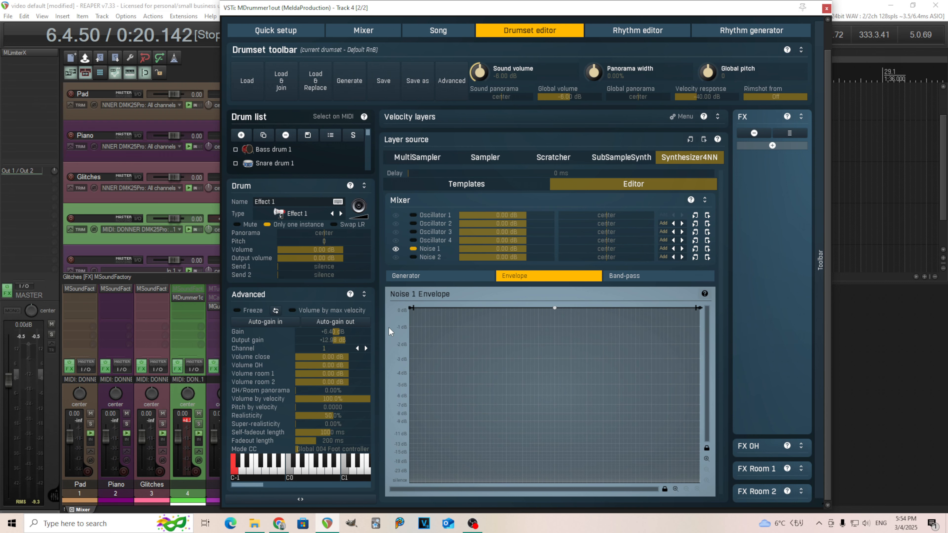
left_click_drag(409, 308, 410, 482)
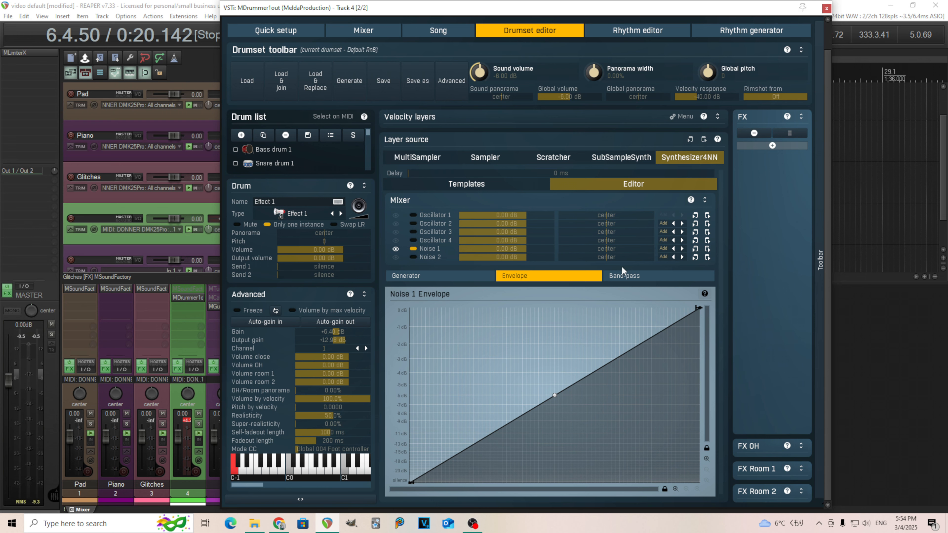
- Set the Noise 1 generator's length to a tempo-synced 1/8 note, 428.5714 ms
left_click(626, 275)
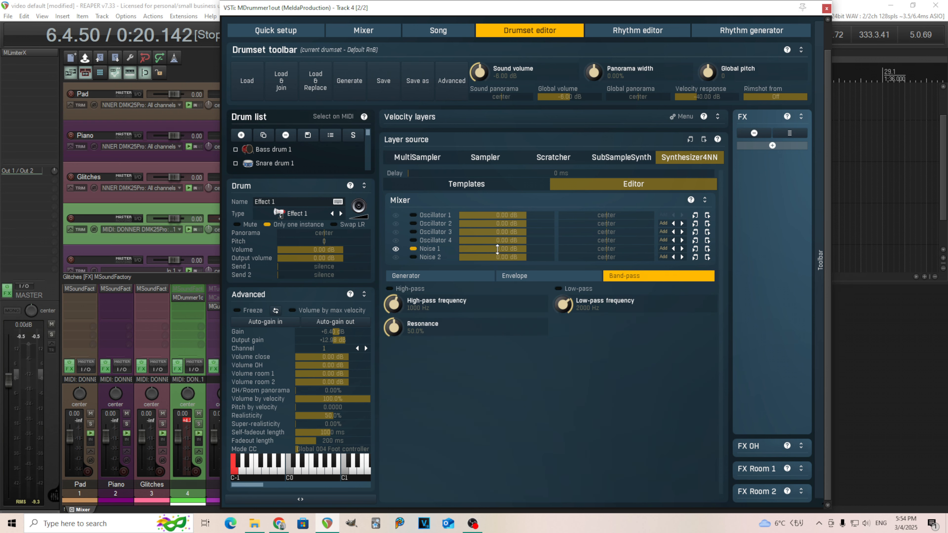
left_click(427, 275)
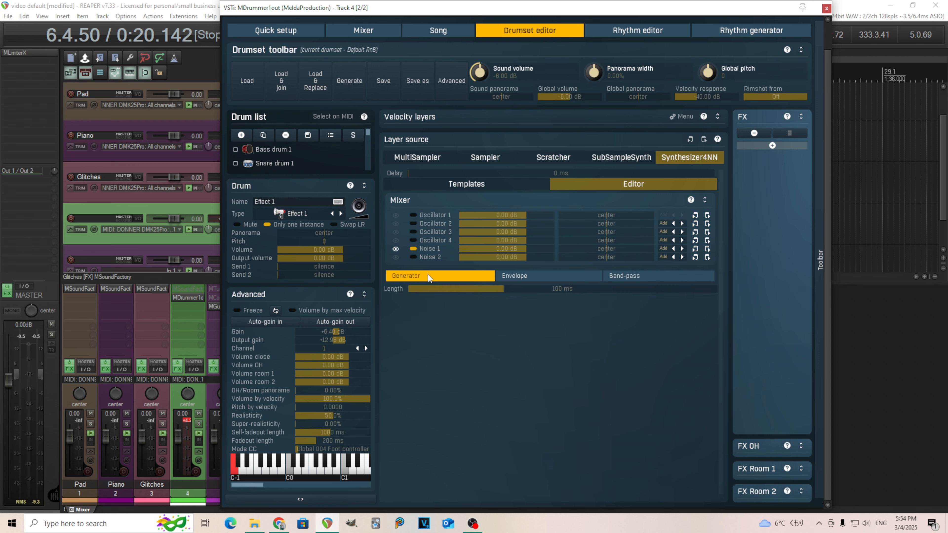
double_click(519, 289)
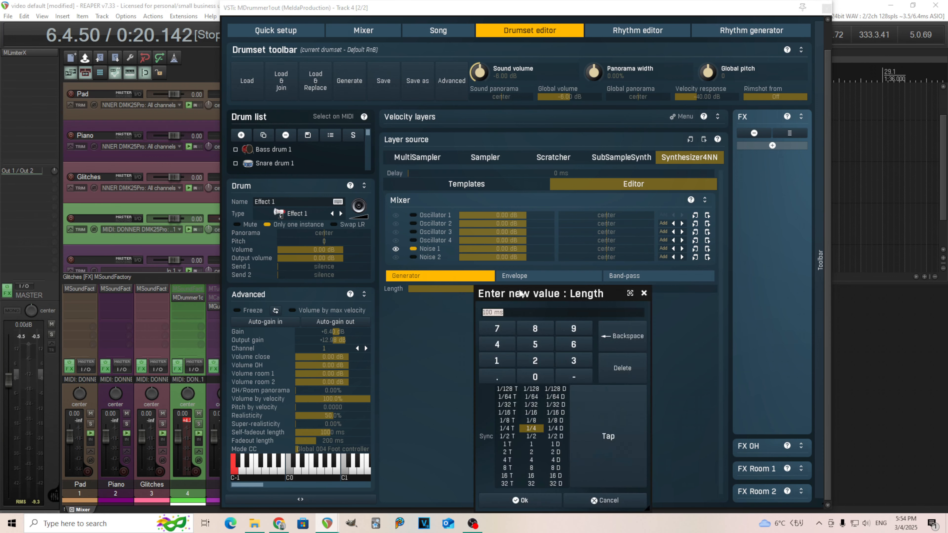
left_click(531, 428)
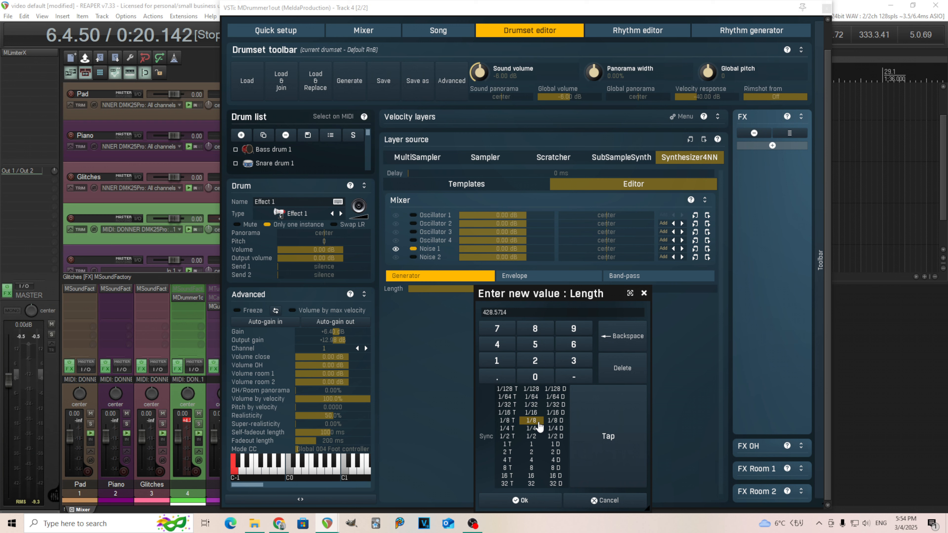
left_click(540, 501)
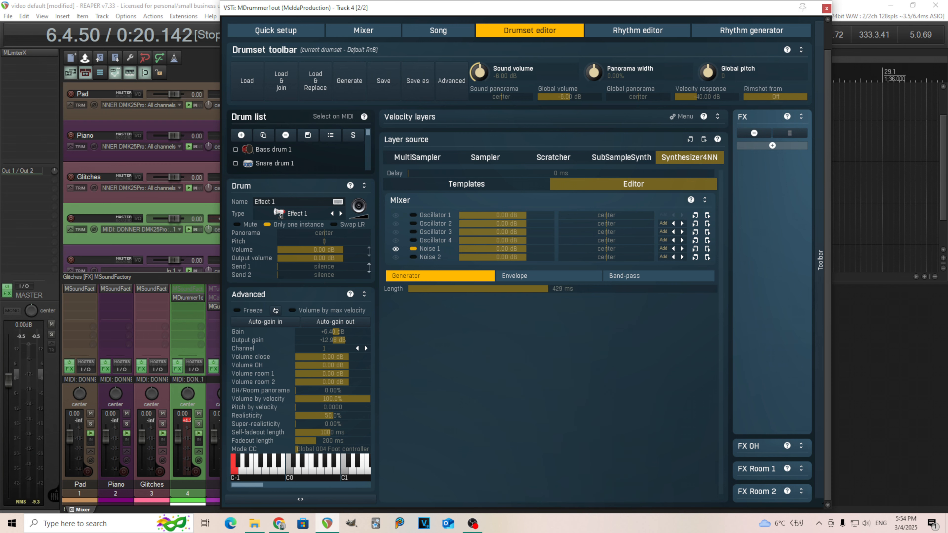
- Set Effect 1's Gain to about +4.4 dB and play the beat to check the synthesized noise swell
left_click(368, 212)
left_click(617, 29)
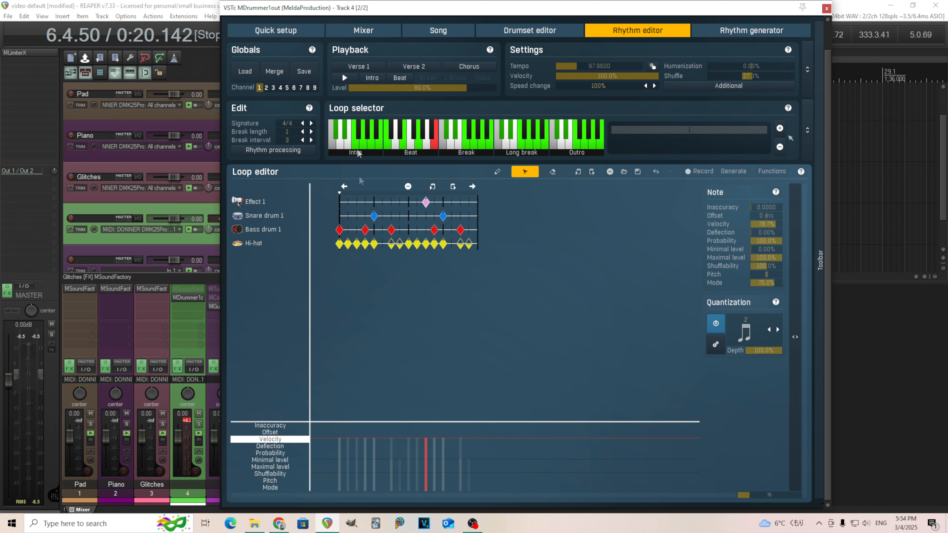
left_click(344, 78)
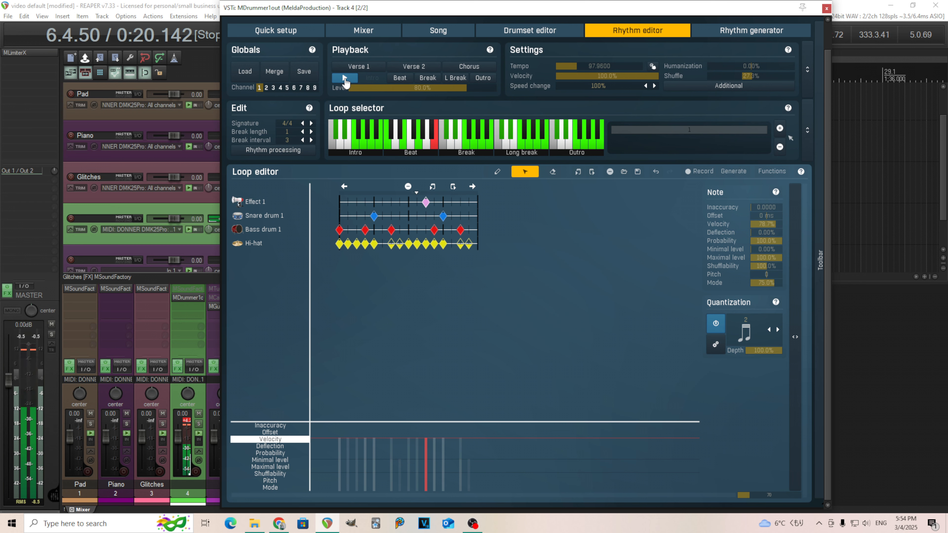
left_click(344, 78)
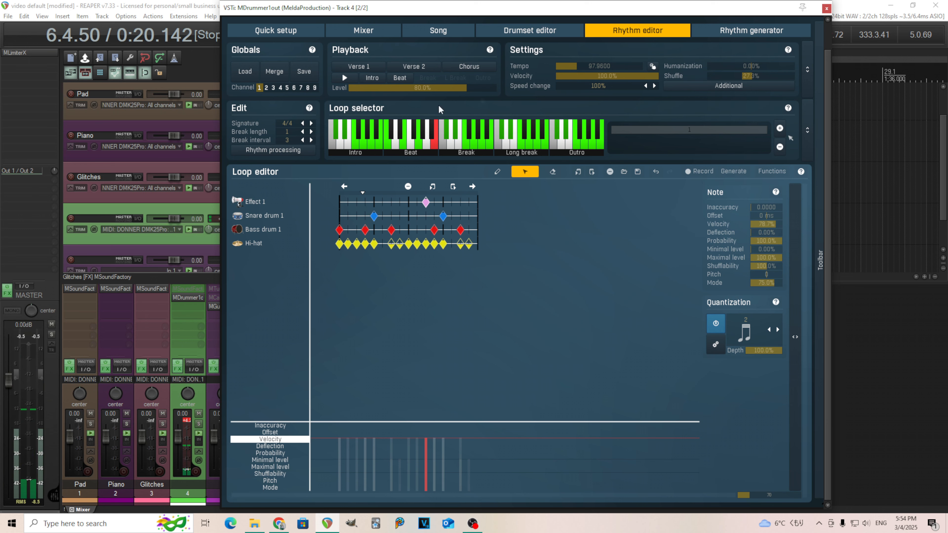
left_click(536, 30)
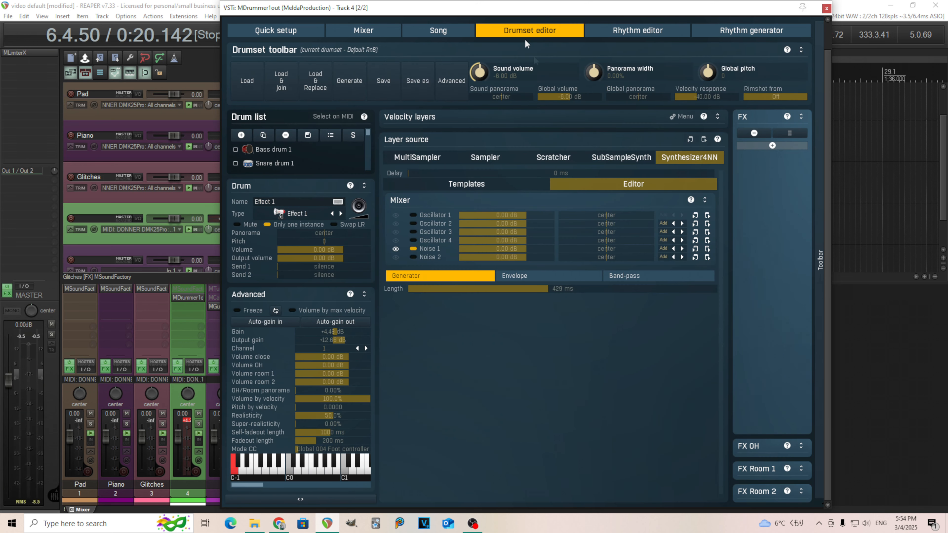
left_click(612, 38)
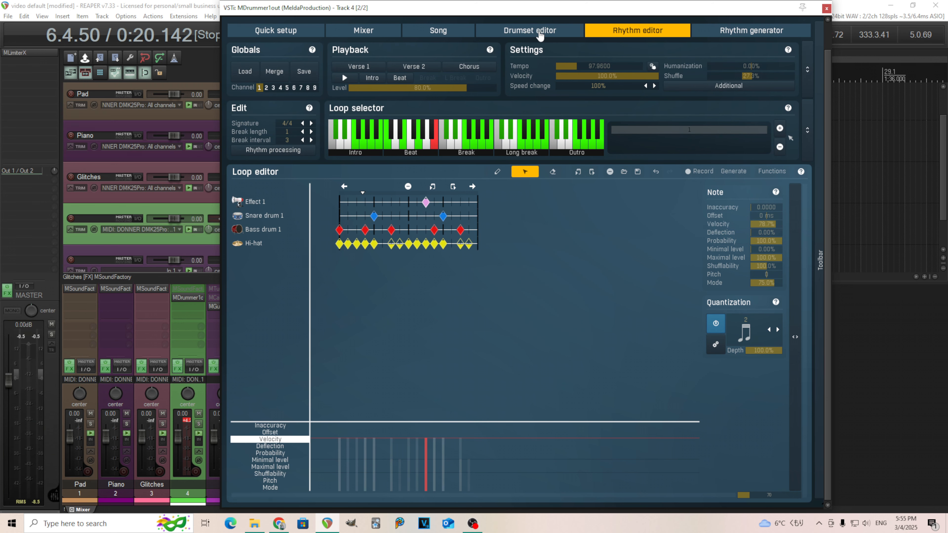
- Add a DrumEnhancer to Effect 1's FX chain and set its Dry/Wet to 100%
left_click(540, 33)
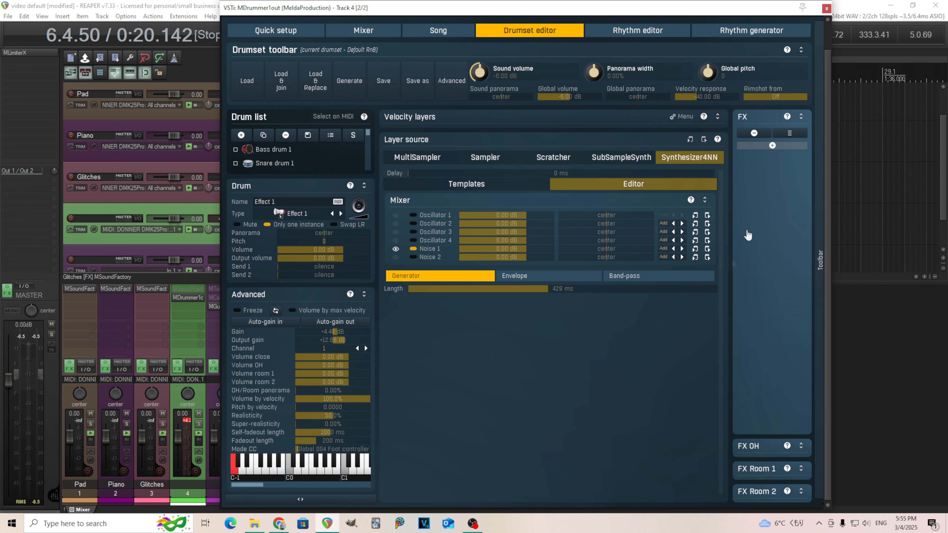
left_click(772, 145)
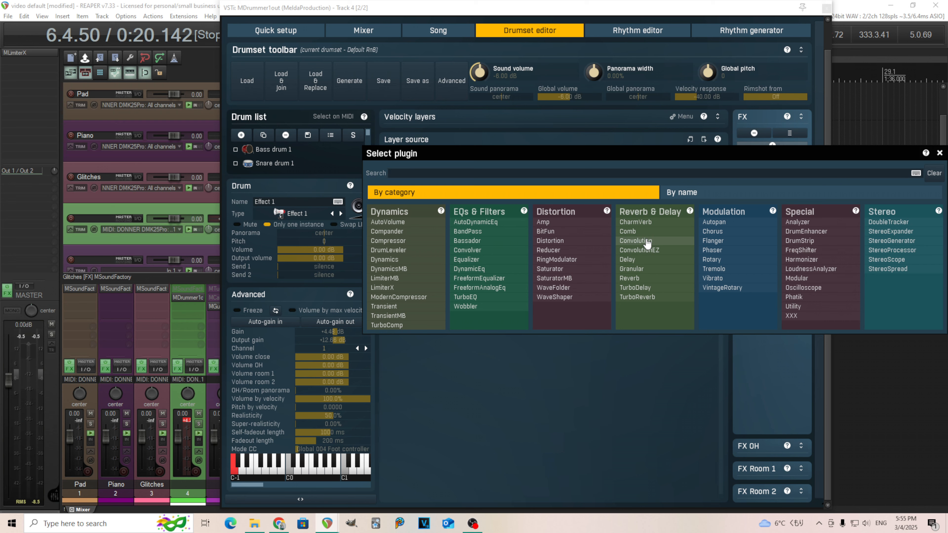
left_click(795, 231)
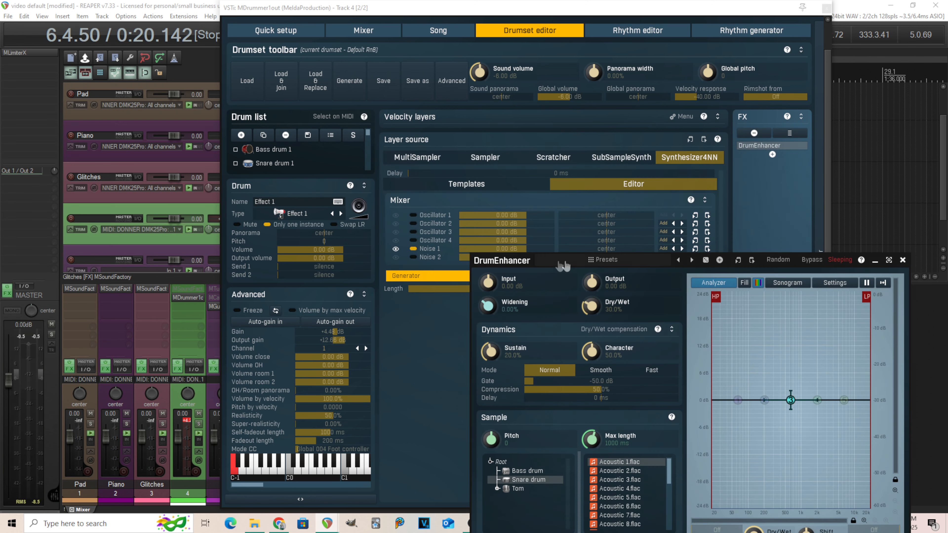
left_click_drag(518, 264, 472, 188)
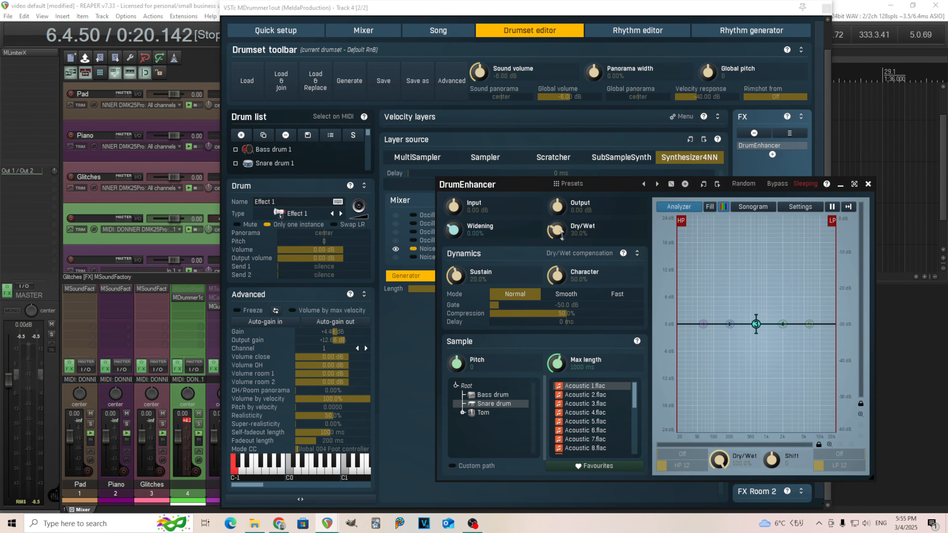
left_click_drag(556, 232, 556, 187)
- Set DrumEnhancer's Sustain to 0%, Gate to silence and Compression to 0%, auditioning Effect 1 between changes
left_click(369, 210)
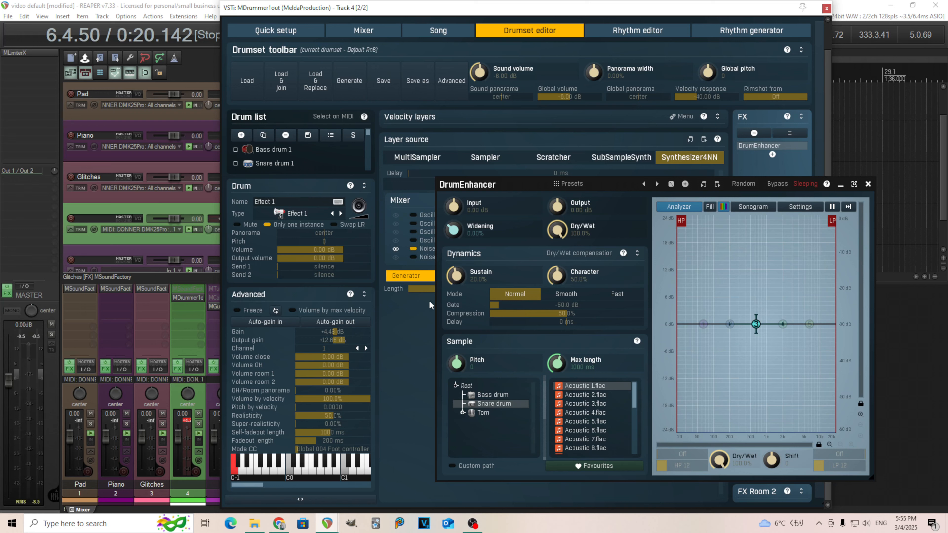
left_click(370, 213)
double_click(460, 280)
left_click(370, 212)
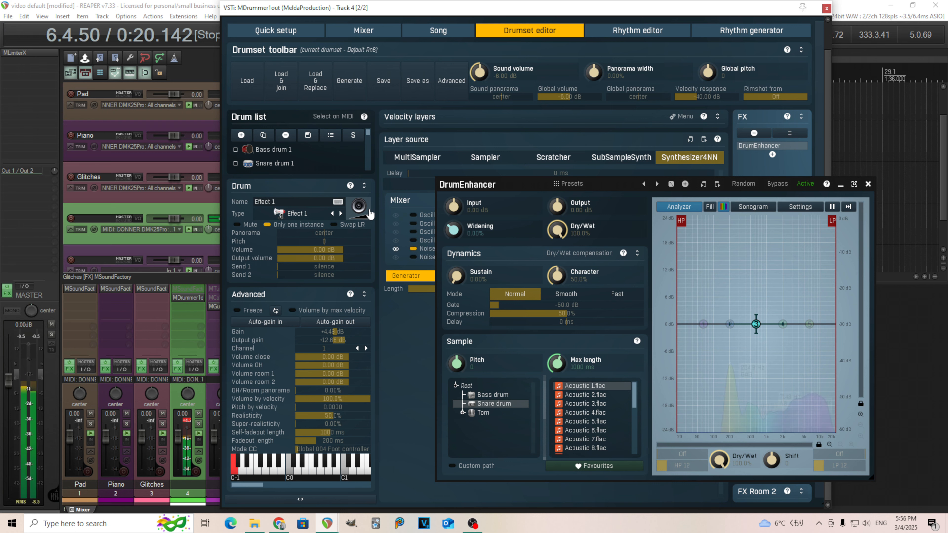
left_click(369, 212)
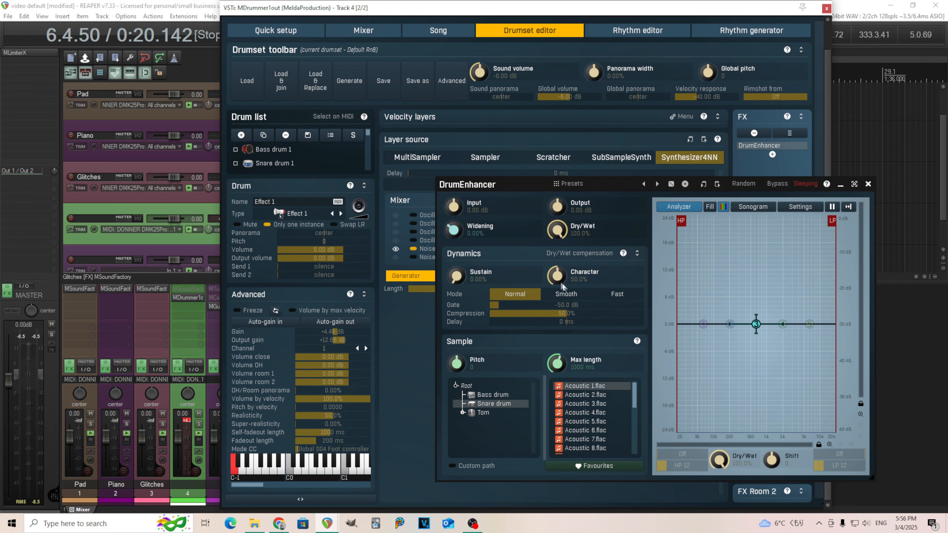
left_click_drag(584, 314, 517, 305)
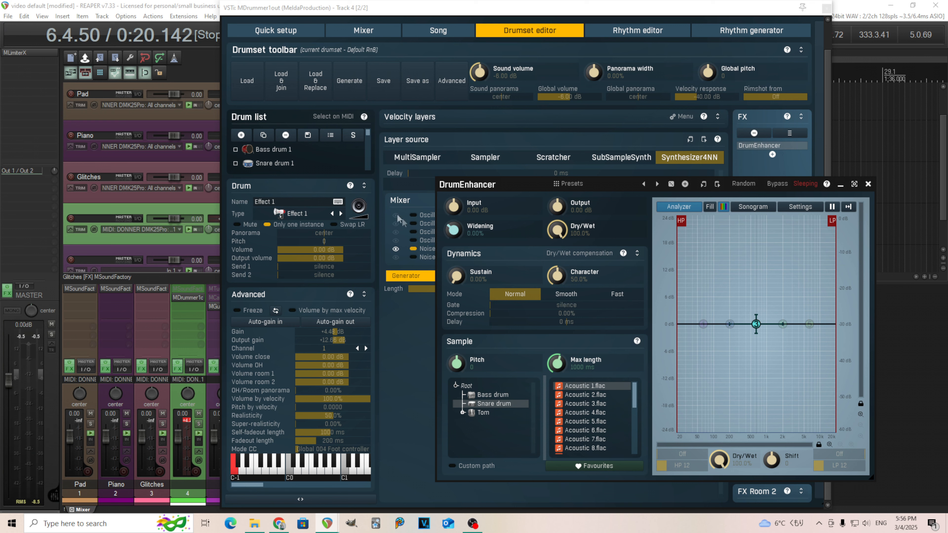
- Raise DrumEnhancer's Output to +12.10 dB, auditioning Effect 1 before and after the change
left_click(369, 210)
left_click(369, 209)
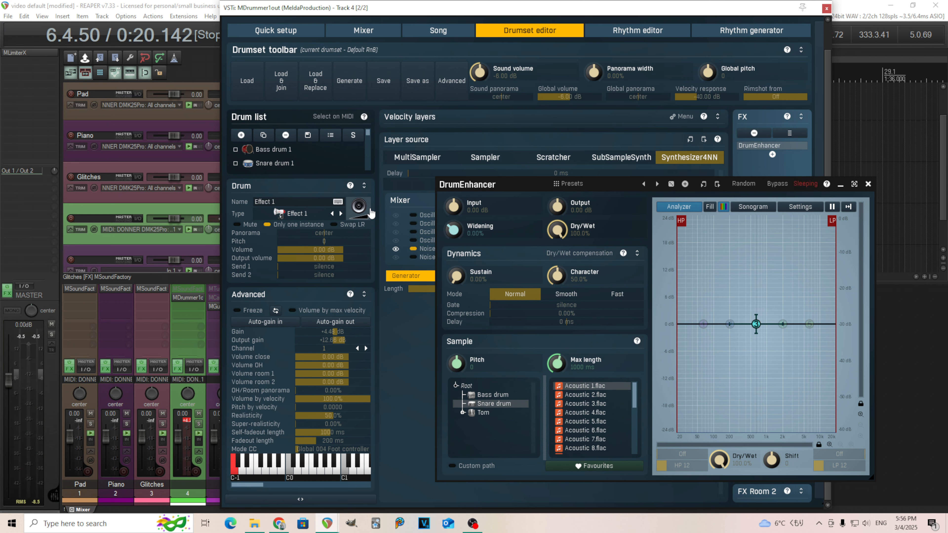
left_click_drag(556, 212, 557, 203)
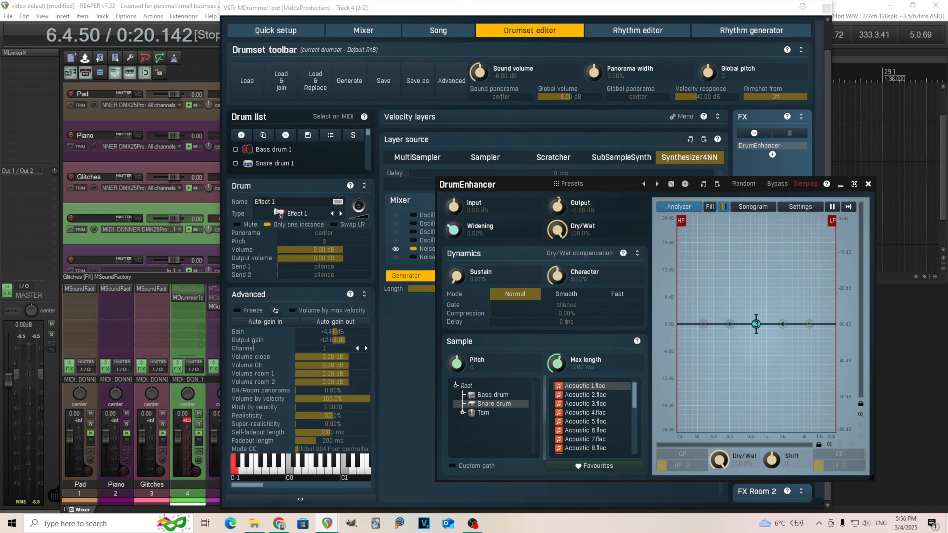
left_click(370, 214)
left_click(367, 209)
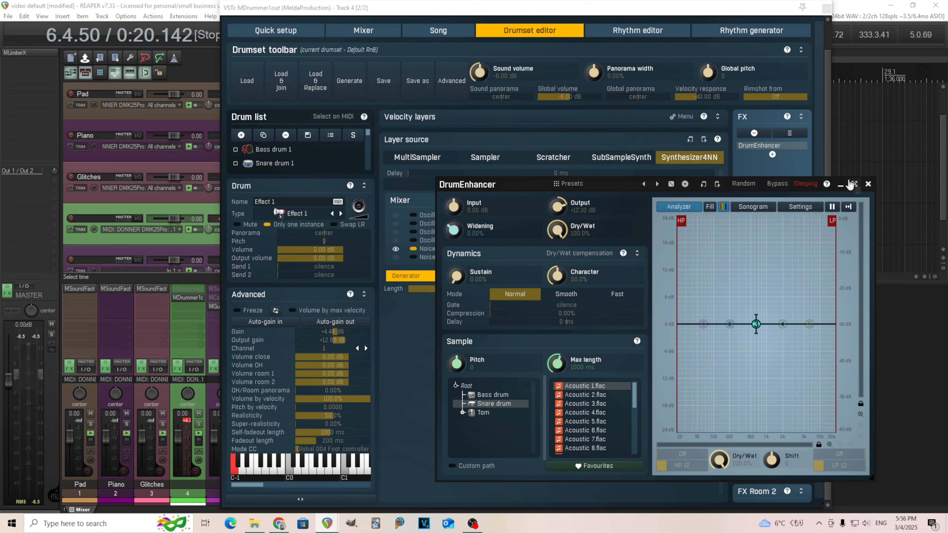
- Close DrumEnhancer and play the loop in the Rhythm editor to hear the swell in the beat
left_click(868, 183)
left_click(637, 30)
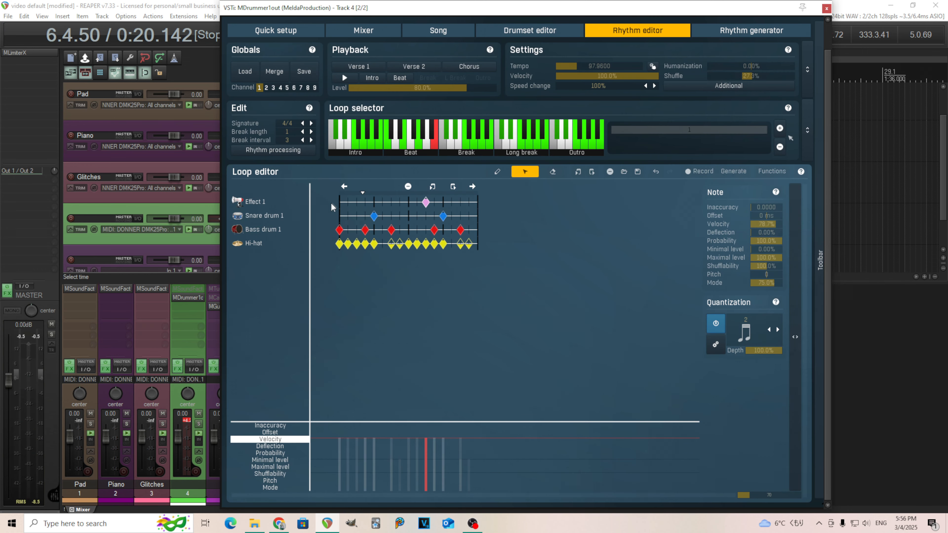
left_click(344, 78)
- Reopen Effect 1's DrumEnhancer, compare the Acoustic 2, 3 and 4 snare samples by auditioning them, and keep Acoustic 3.flac
left_click(534, 35)
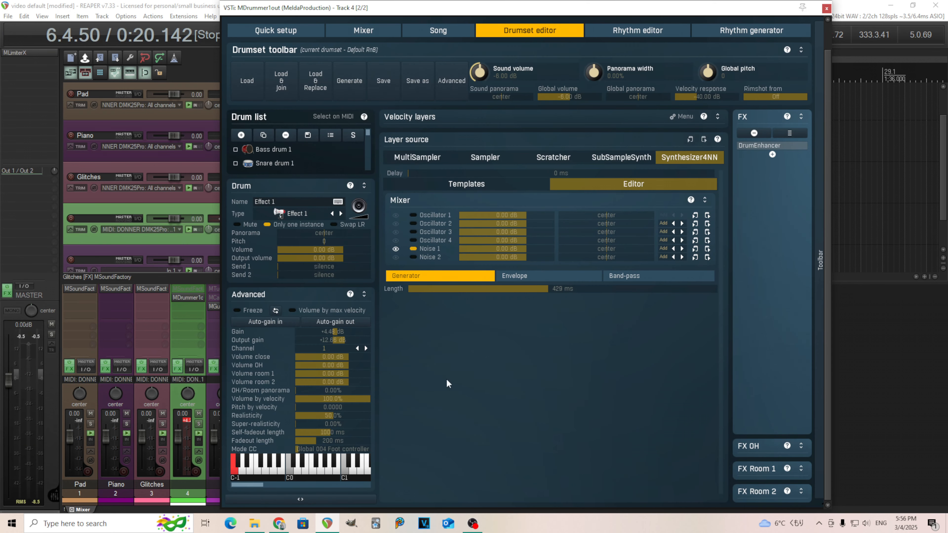
left_click(762, 148)
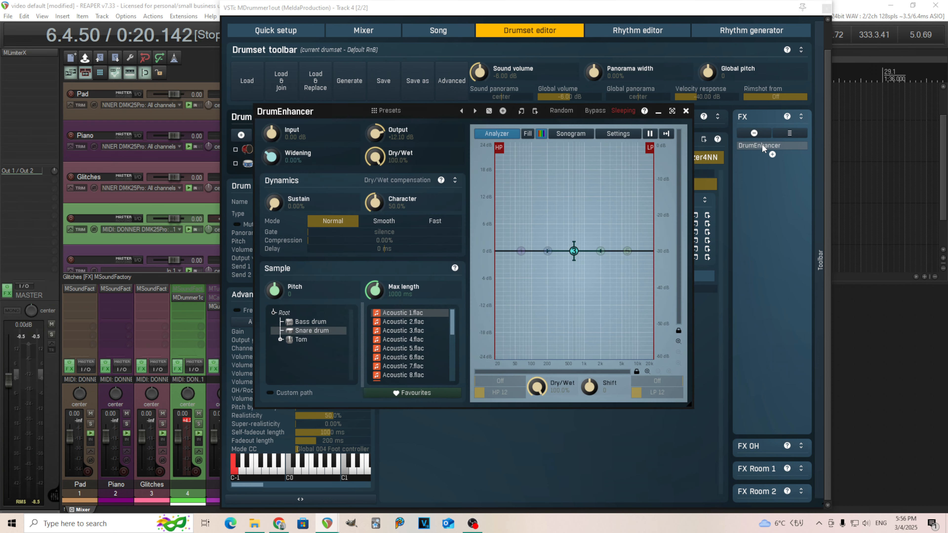
left_click_drag(288, 120, 423, 122)
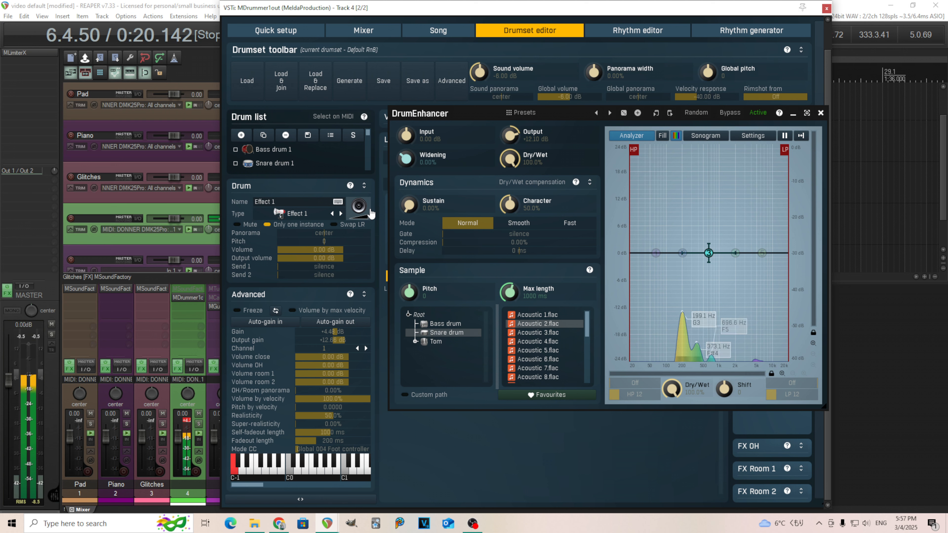
left_click(546, 332)
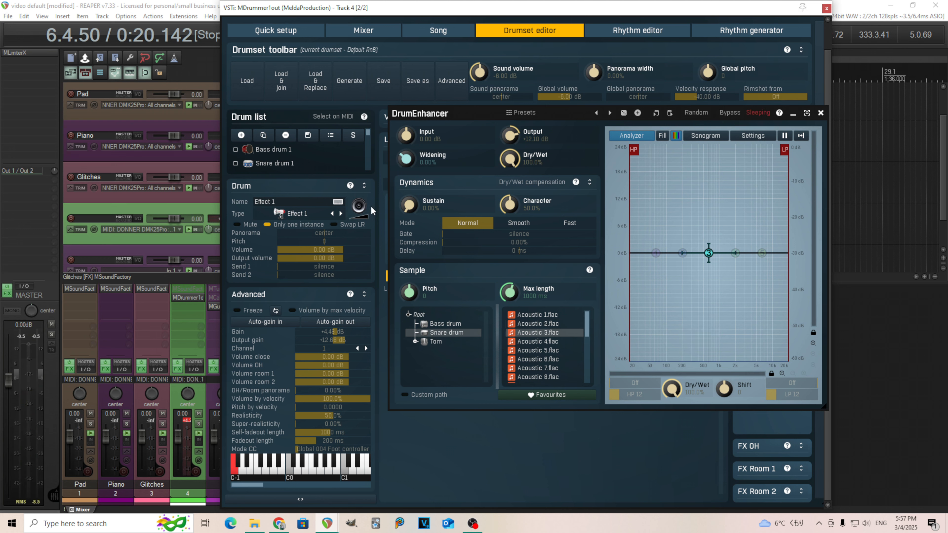
left_click(358, 205)
left_click(534, 343)
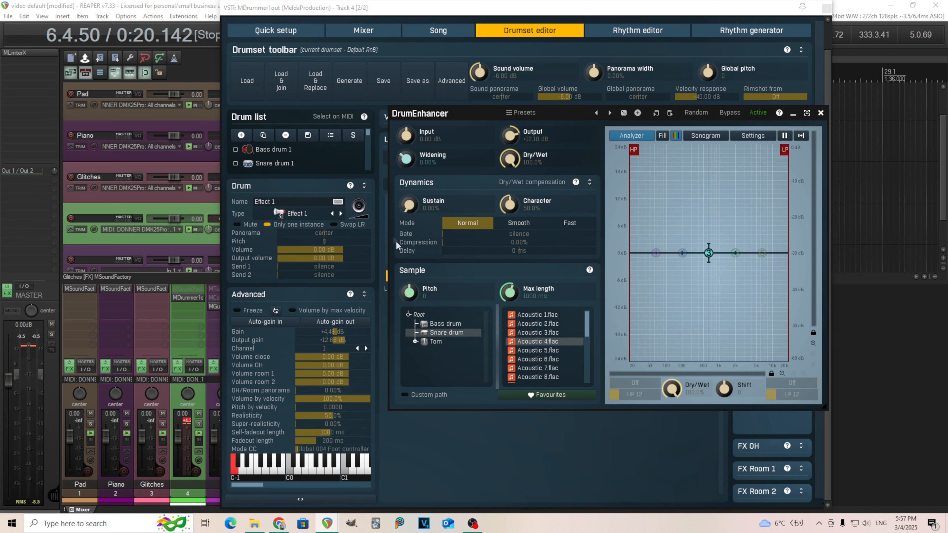
left_click(369, 206)
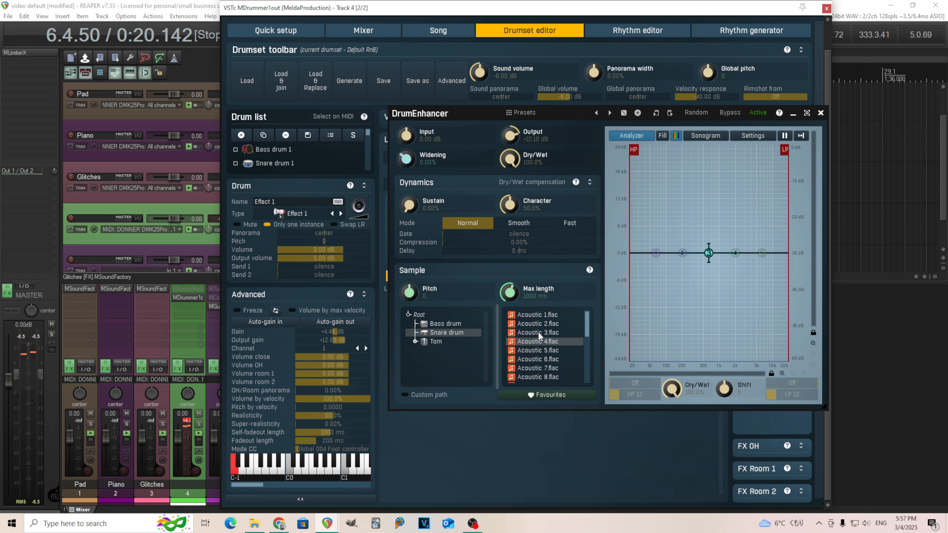
left_click(369, 208)
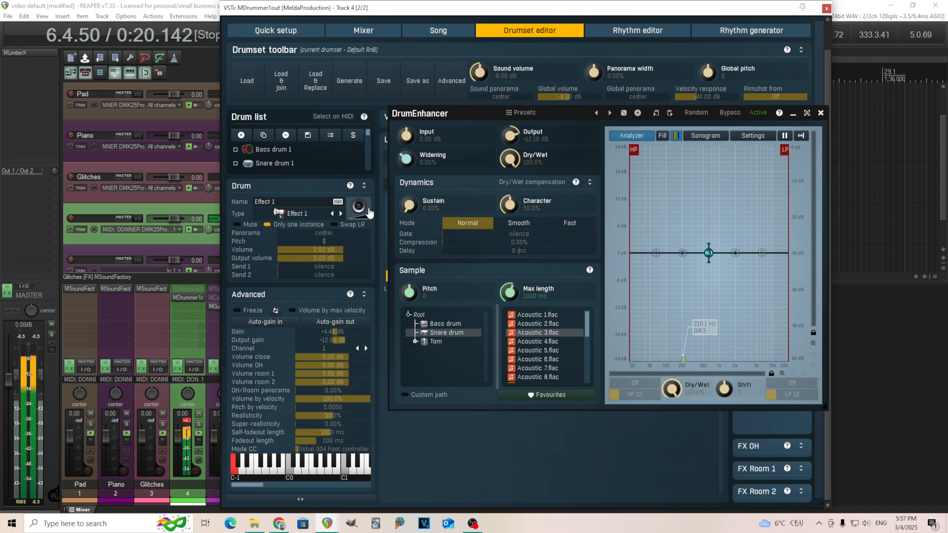
left_click_drag(451, 118, 325, 119)
left_click(693, 115)
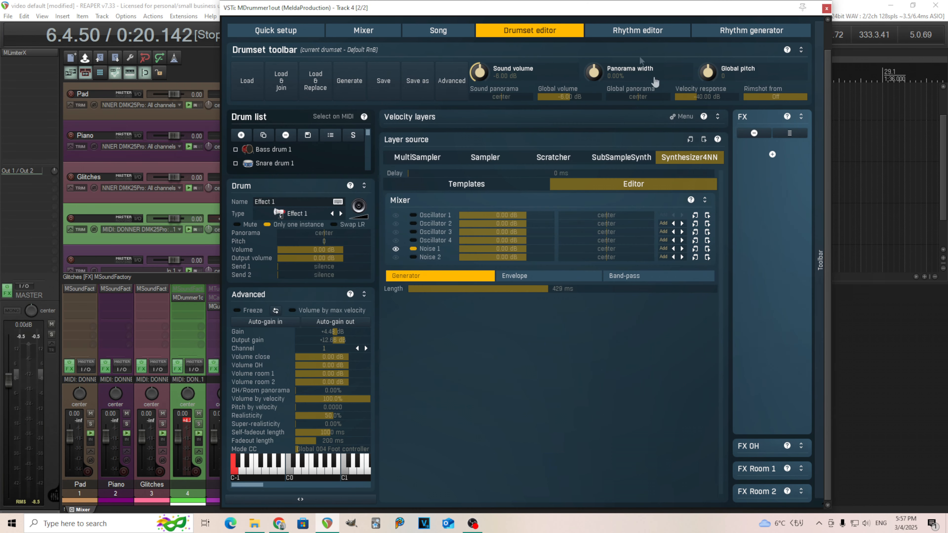
- Play the loop from its start in the Rhythm editor to check the swell with the Acoustic 3 sample, and stop it
left_click(623, 32)
left_click(340, 194)
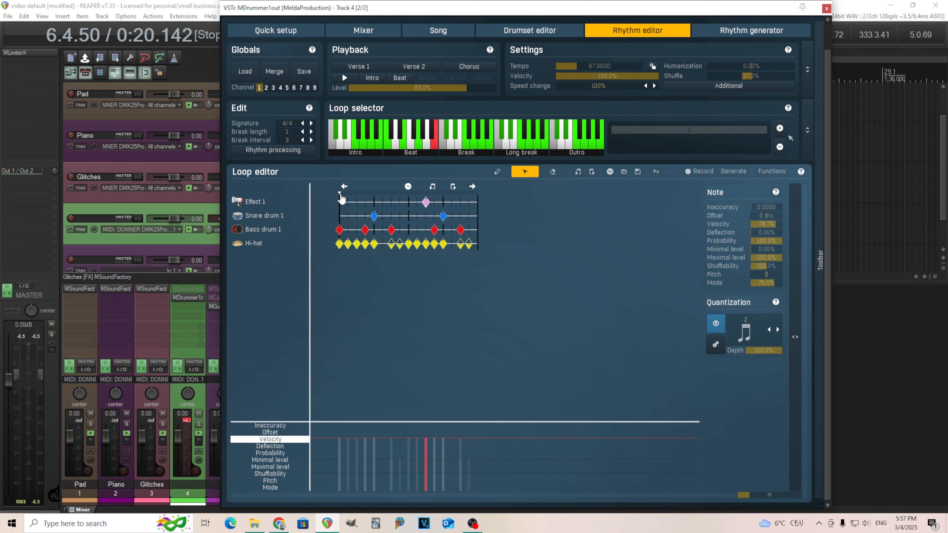
left_click(344, 76)
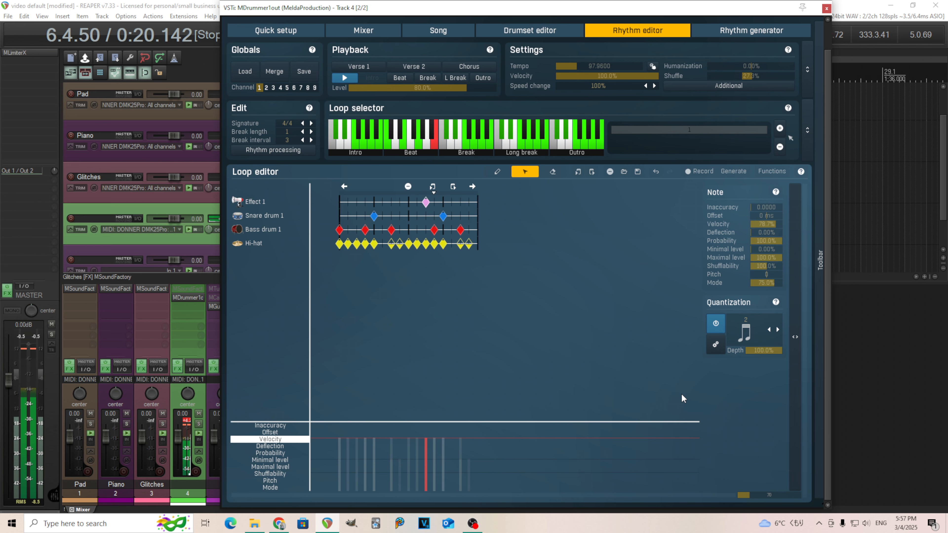
left_click(342, 79)
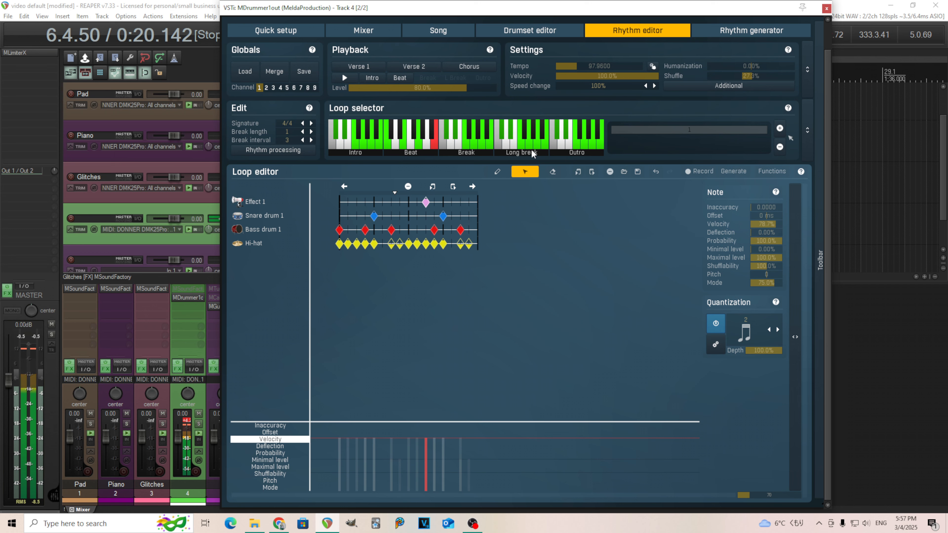
- Load Urban_Snare06.wav from the Urban samples folder in File Explorer into Effect 1's DrumEnhancer as a custom-path sample
left_click(530, 30)
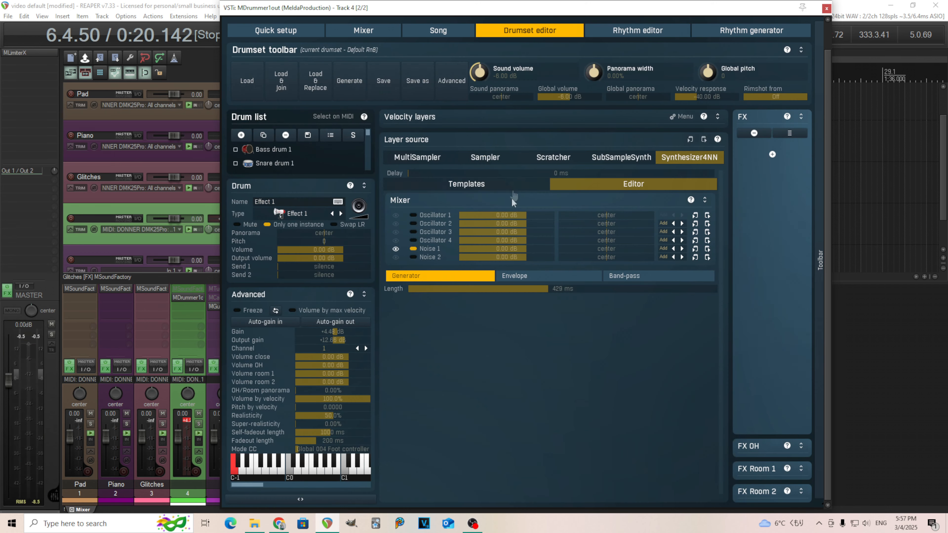
left_click(766, 146)
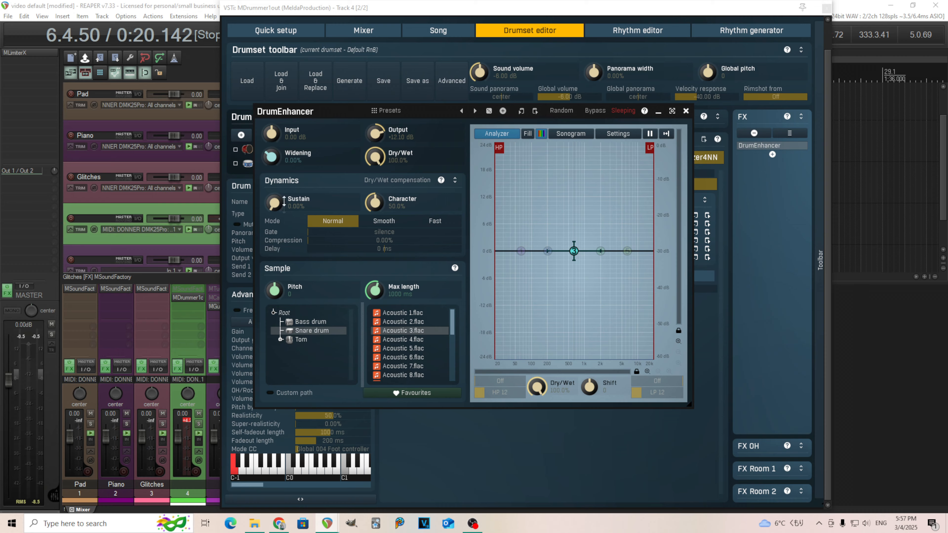
left_click_drag(305, 115, 473, 127)
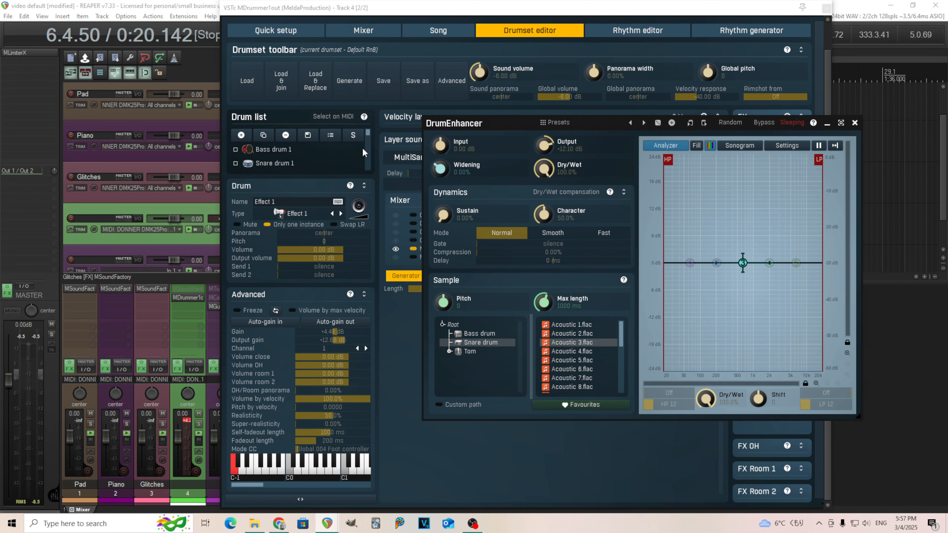
left_click(289, 162)
left_click_drag(468, 127, 299, 125)
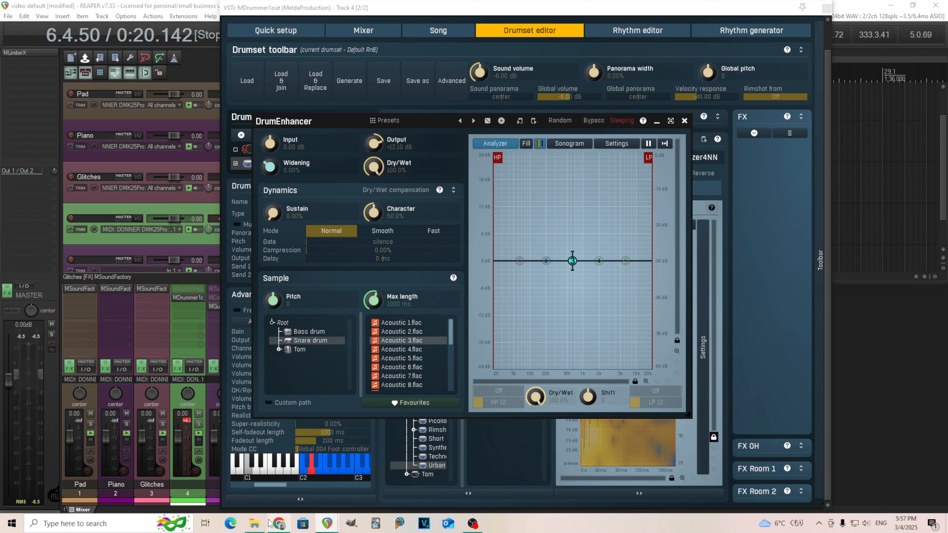
left_click(254, 523)
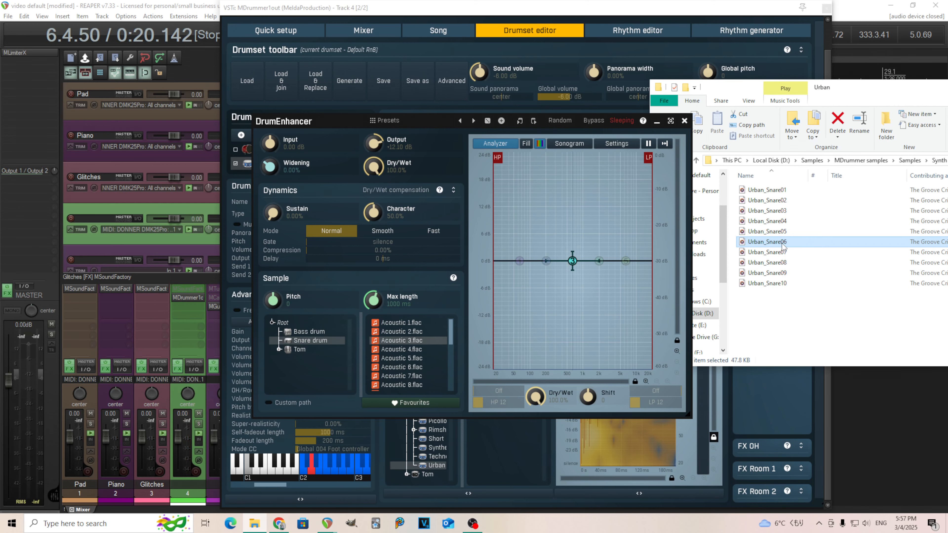
left_click_drag(785, 243, 402, 347)
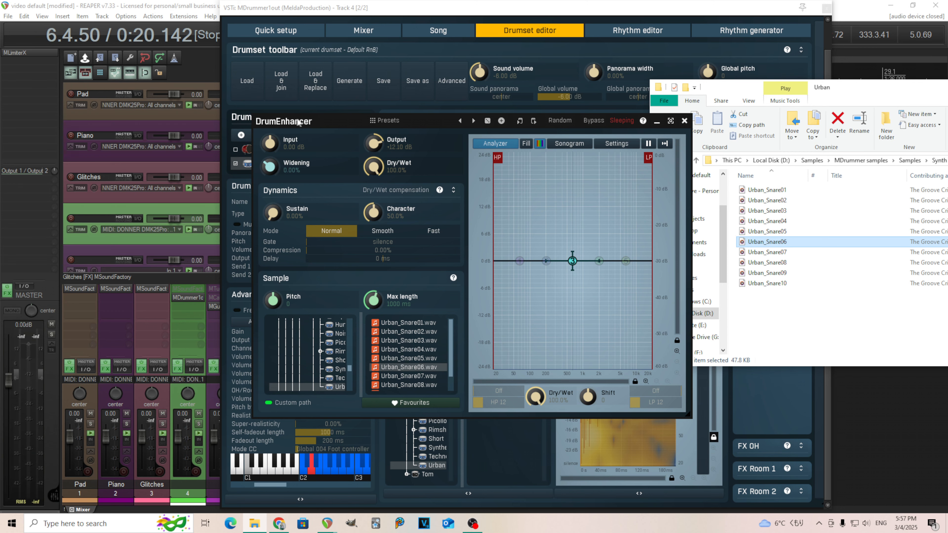
- Audition Snare drum 1 and Effect 1 one after the other to compare the original snare with the swell
left_click_drag(298, 122, 469, 116)
left_click(372, 213)
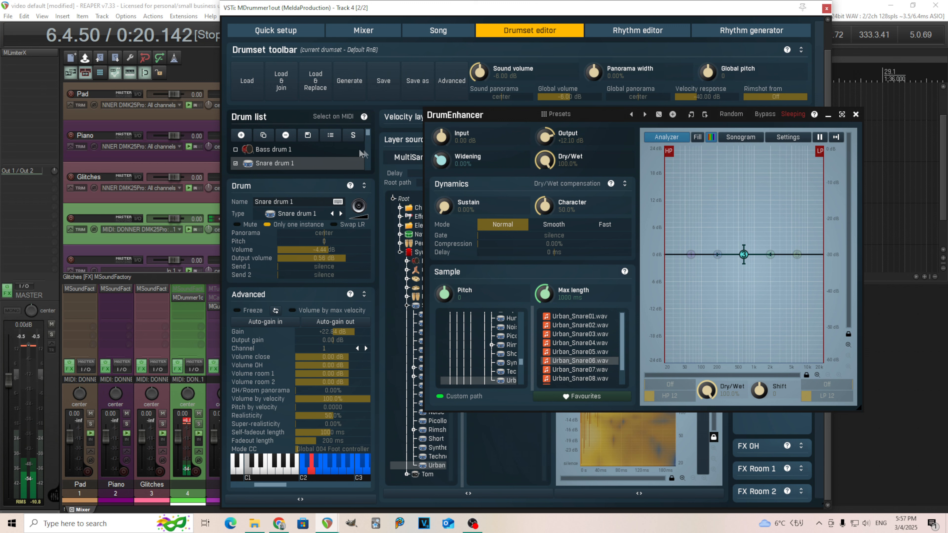
scroll(367, 134, "down", 2)
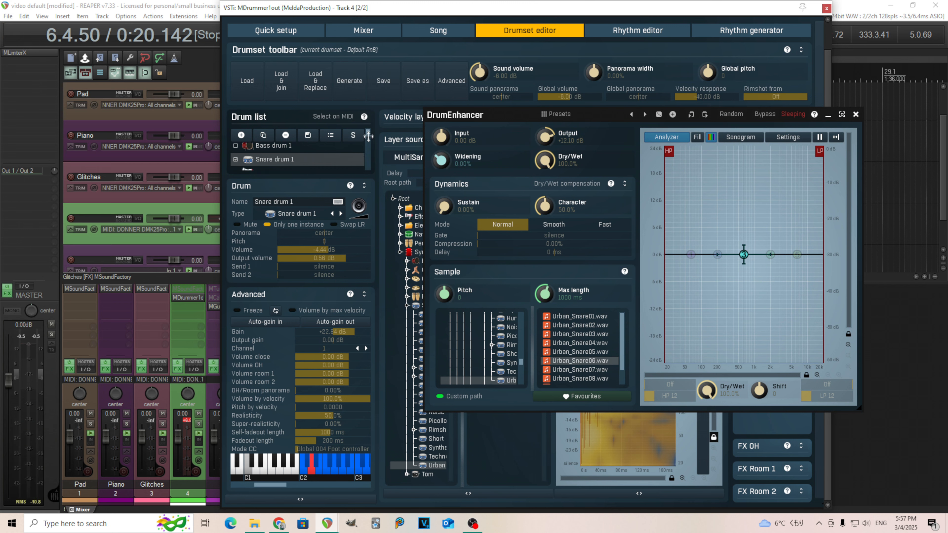
left_click(294, 159)
left_click(368, 211)
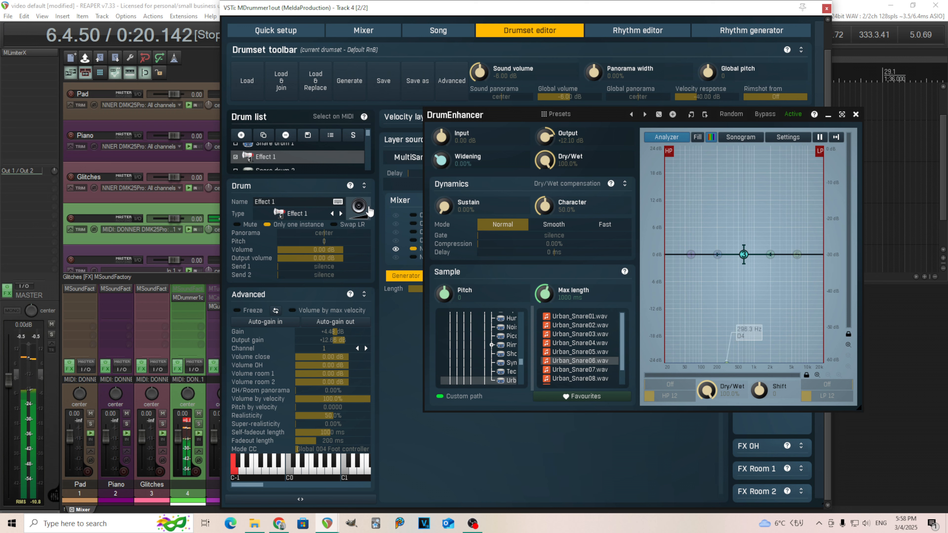
- Close DrumEnhancer and play the loop in the Rhythm editor to hear the Urban_Snare06-based swell in the beat, and stop it
left_click_drag(489, 121, 307, 129)
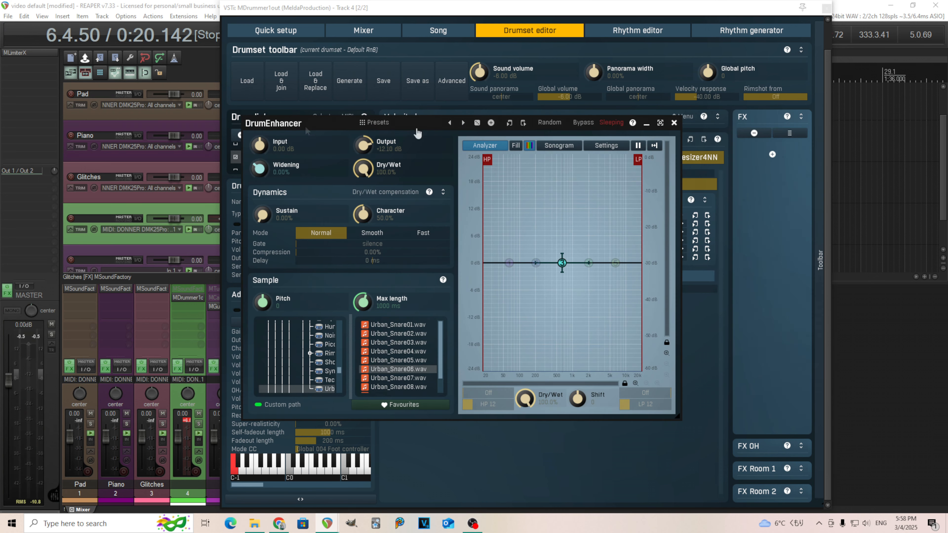
left_click(673, 123)
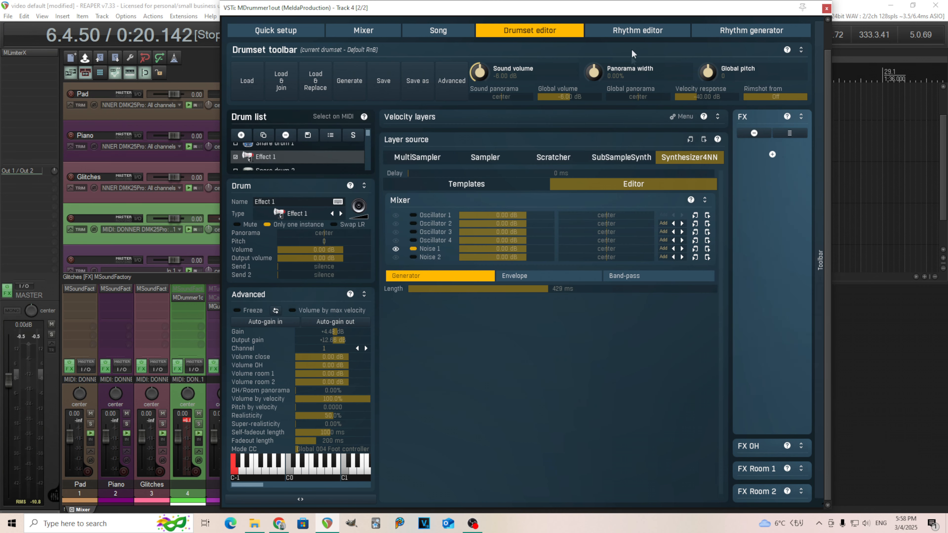
left_click(630, 33)
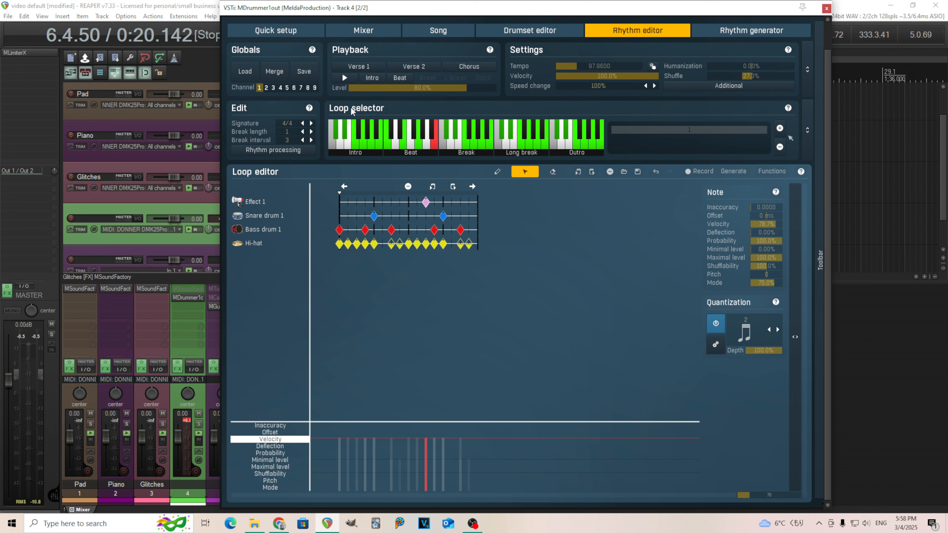
left_click(345, 79)
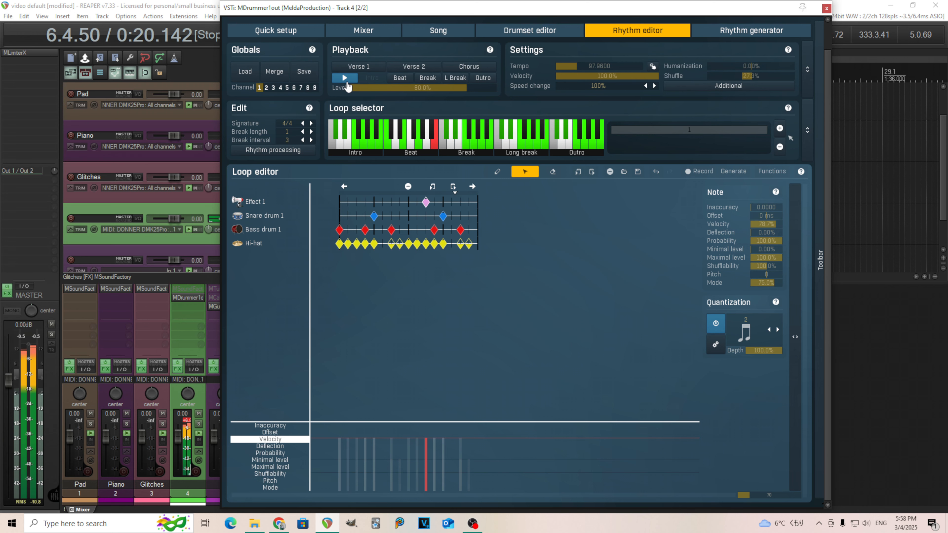
left_click(345, 78)
- Try lowering the DrumEnhancer sample Pitch to about -5.88 while auditioning Effect 1, and reset it to 0
left_click(529, 31)
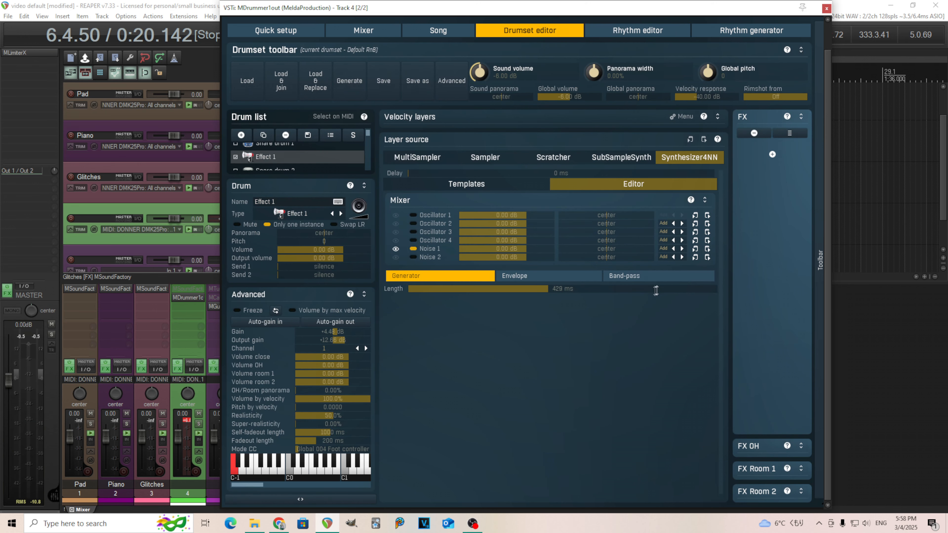
left_click(762, 145)
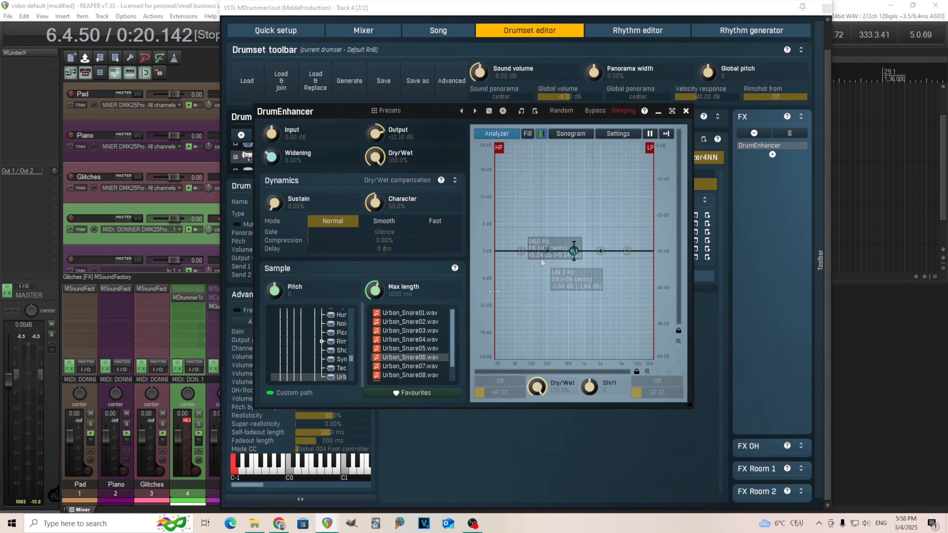
left_click_drag(320, 112, 459, 119)
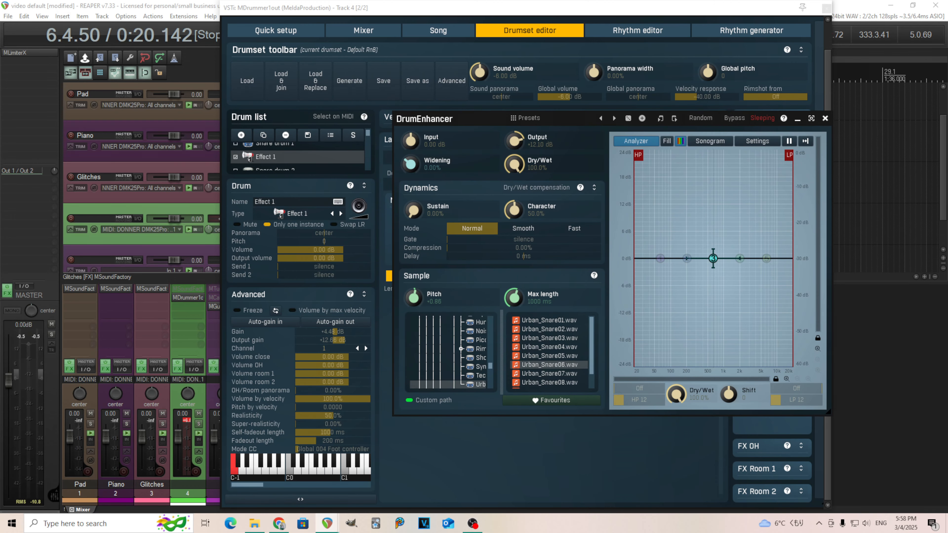
left_click(358, 206)
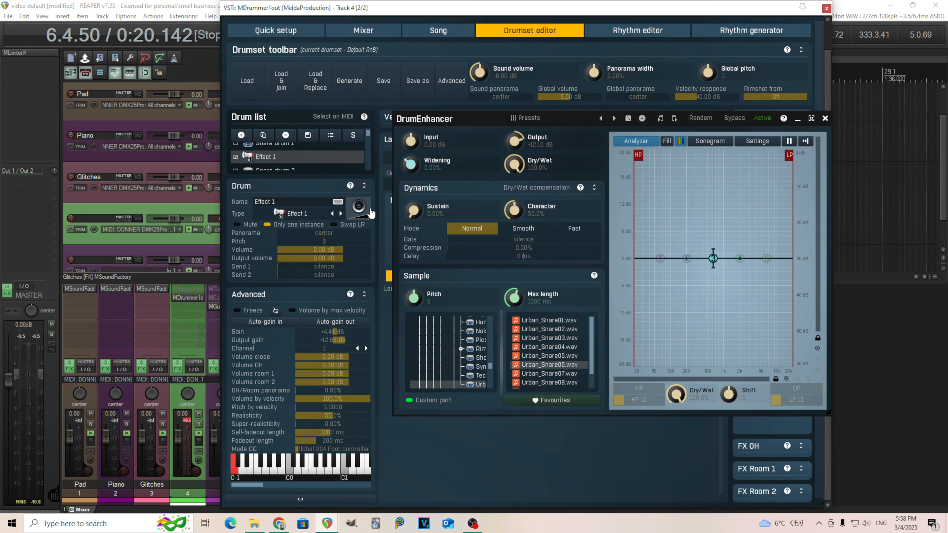
left_click(358, 206)
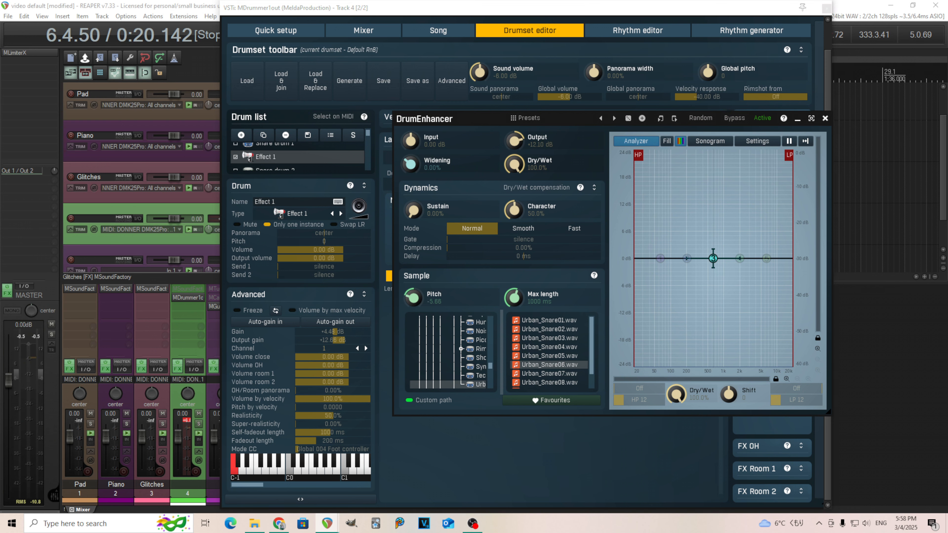
left_click(369, 213)
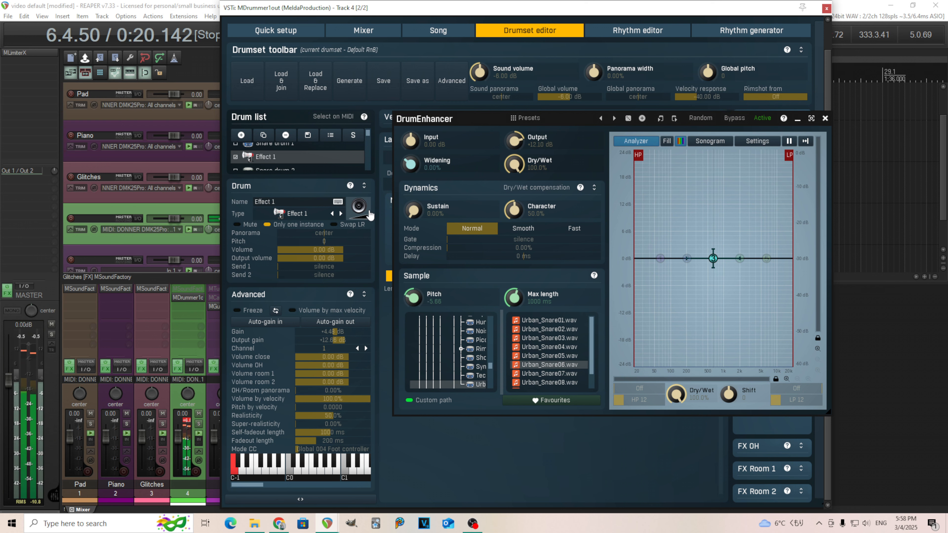
double_click(416, 300)
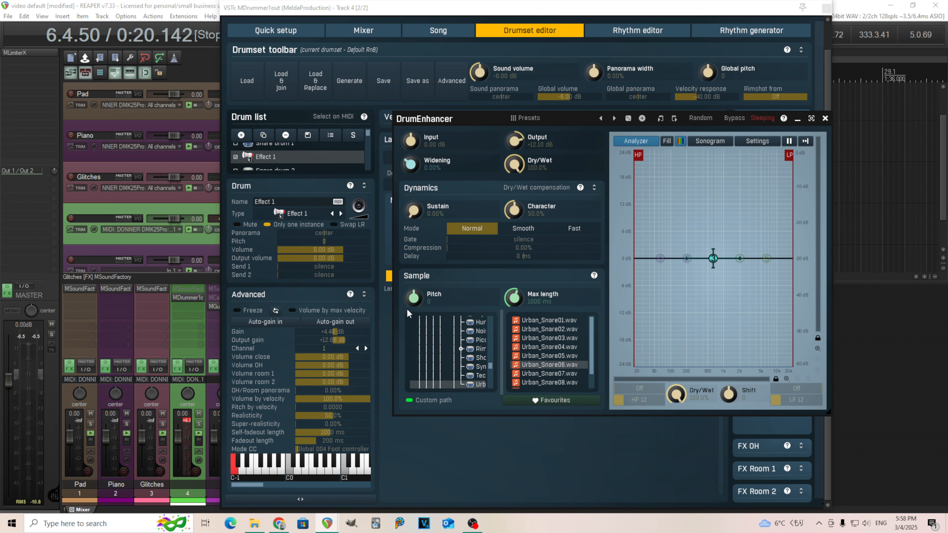
- Close DrumEnhancer, bend the Noise 1 envelope into a steep exponential rise toward its end, and audition Effect 1
left_click(825, 118)
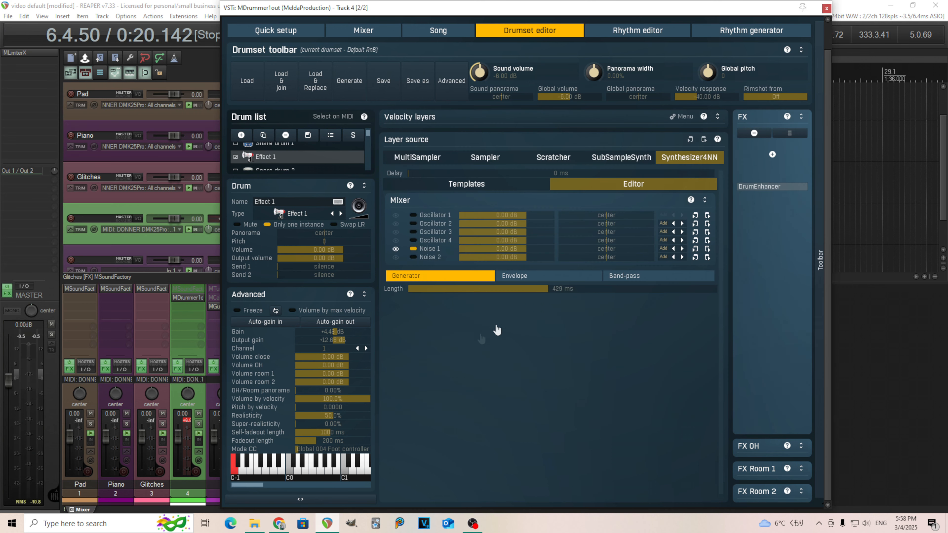
left_click(523, 278)
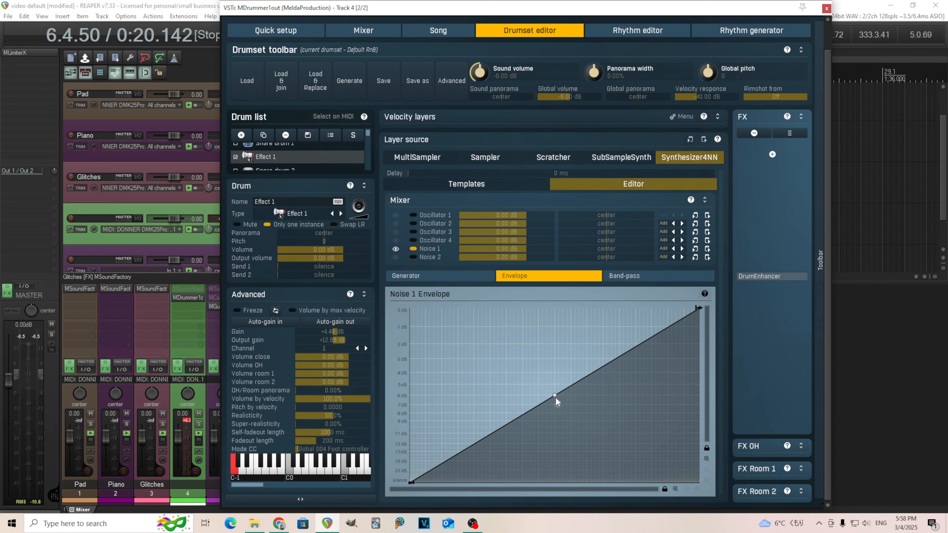
mouse_move(555, 399)
left_mouse_down()
mouse_move(563, 417)
mouse_move(556, 402)
left_mouse_up()
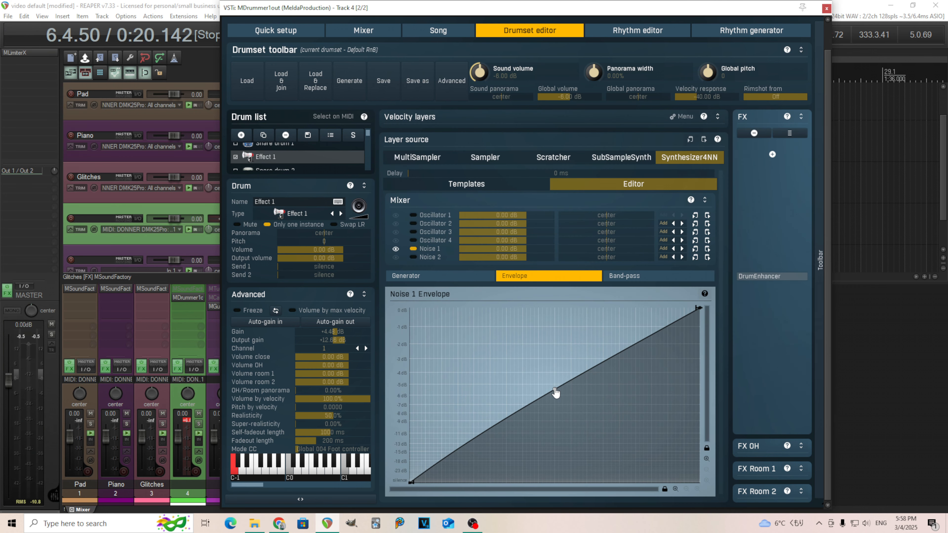
left_click_drag(555, 396, 598, 454)
left_click(367, 210)
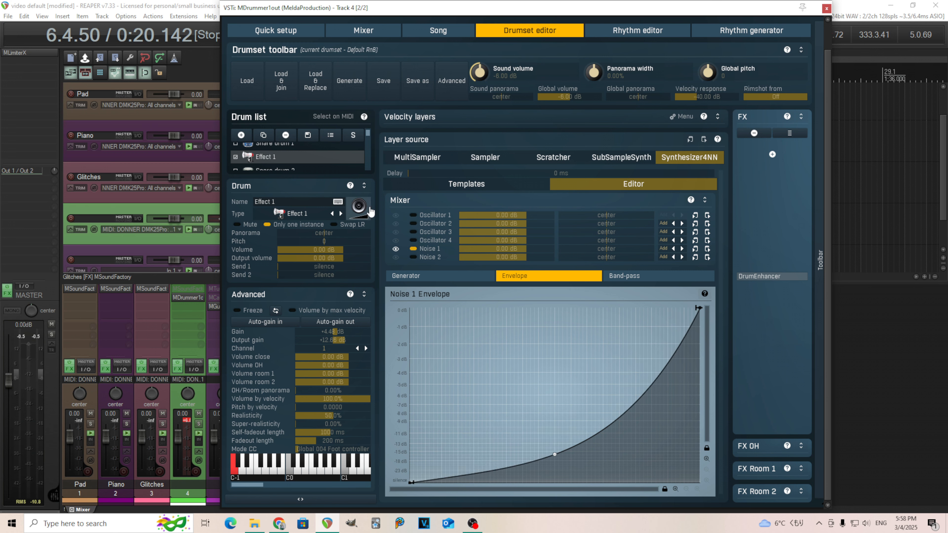
- Play the loop in the Rhythm editor to hear the swell with the curved envelope, and stop it
left_click(630, 33)
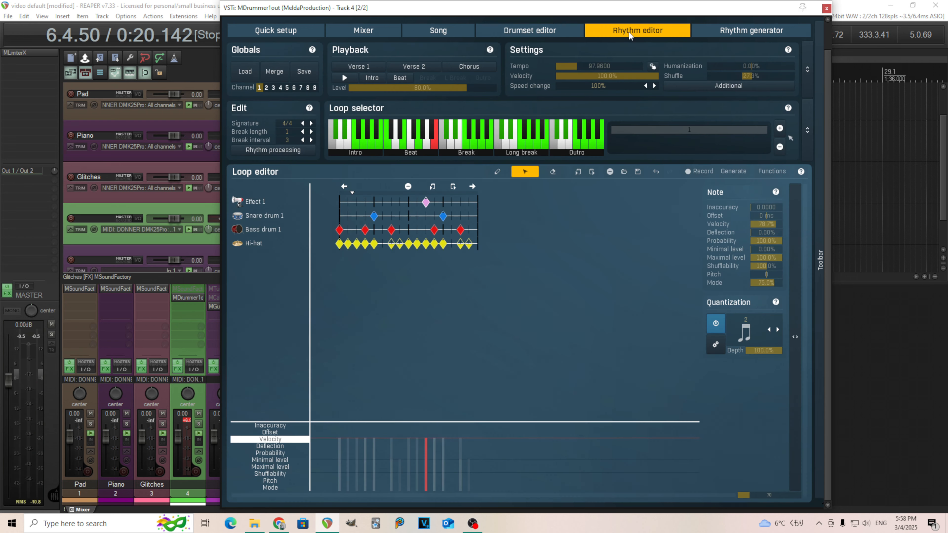
left_click(342, 80)
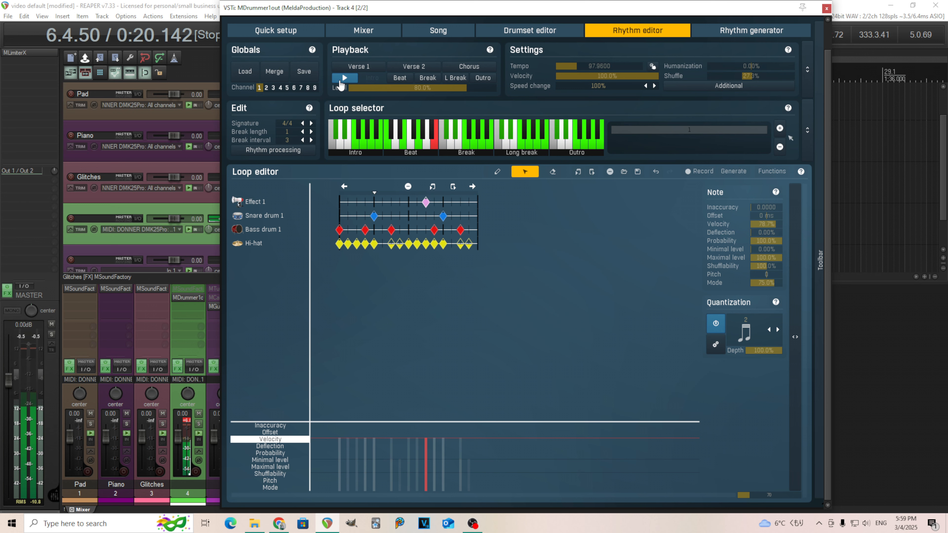
left_click(341, 80)
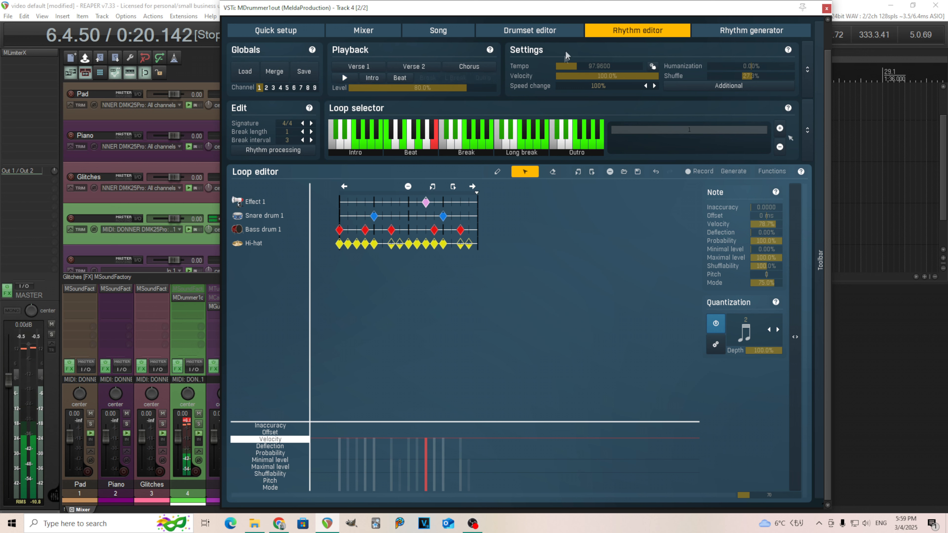
- Check the Noise 1 length in the Drumset editor, and move the Effect 1 note earlier onto the third beat of the loop
left_click(554, 30)
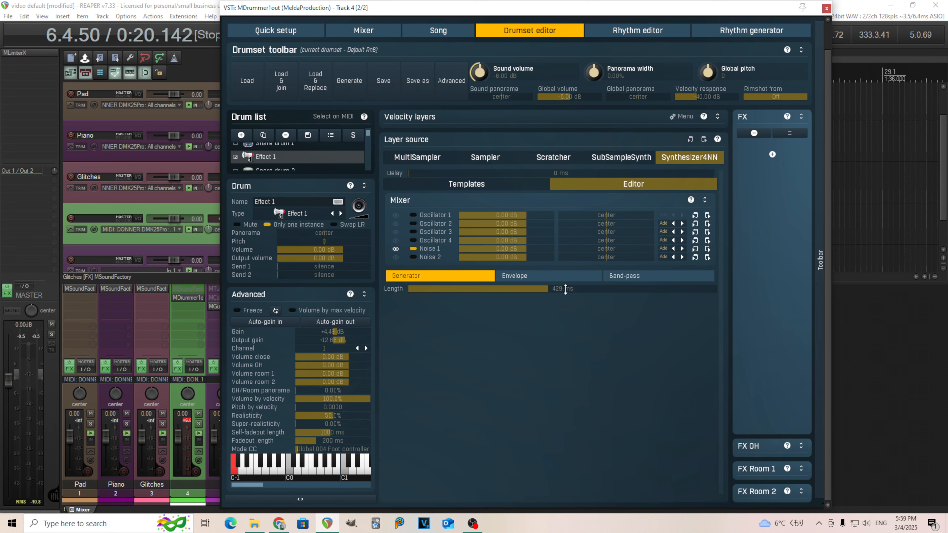
left_click(611, 32)
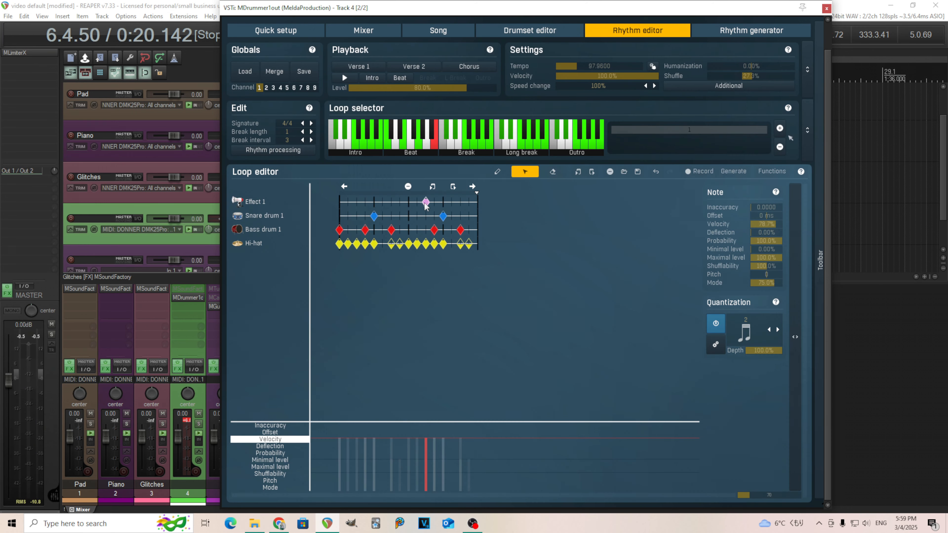
left_click_drag(427, 204, 410, 205)
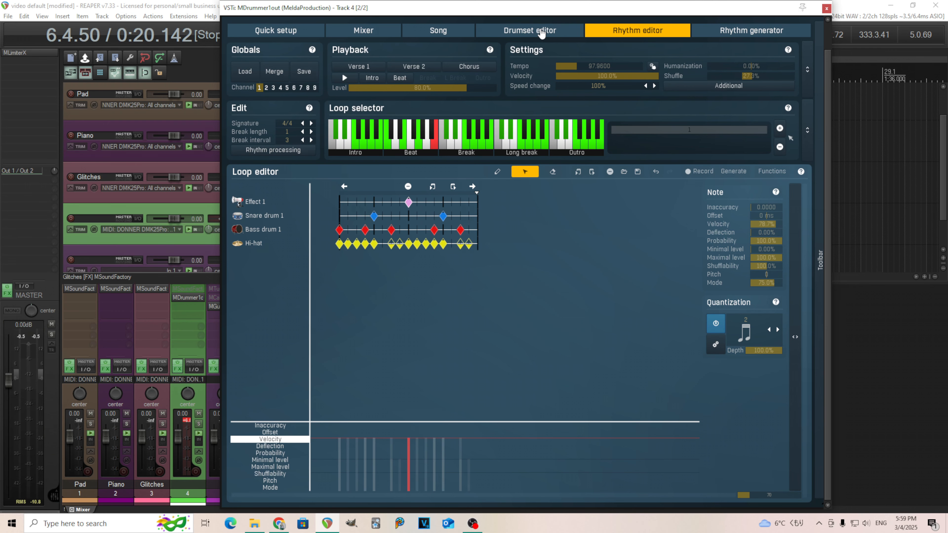
- Set Effect 1's Noise 1 length to the 1/4 tempo-sync value
left_click(541, 33)
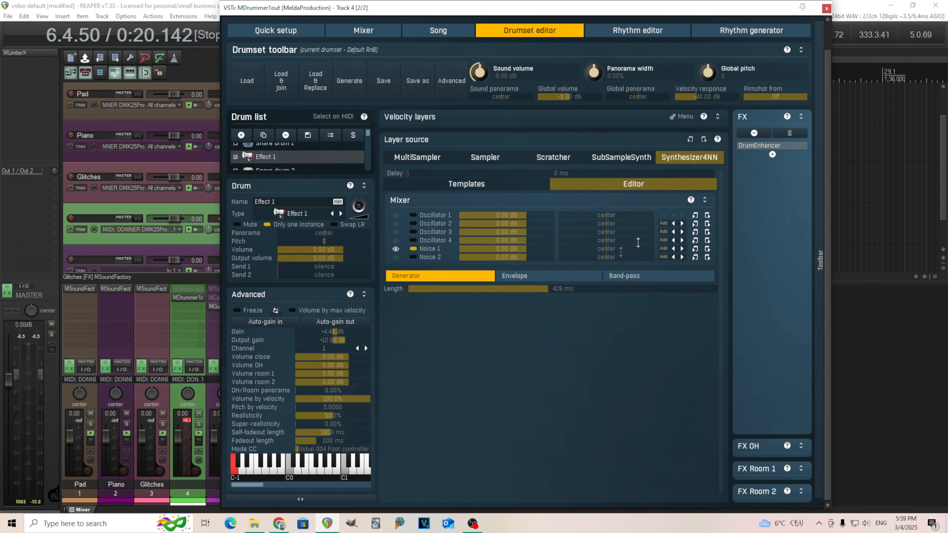
double_click(554, 289)
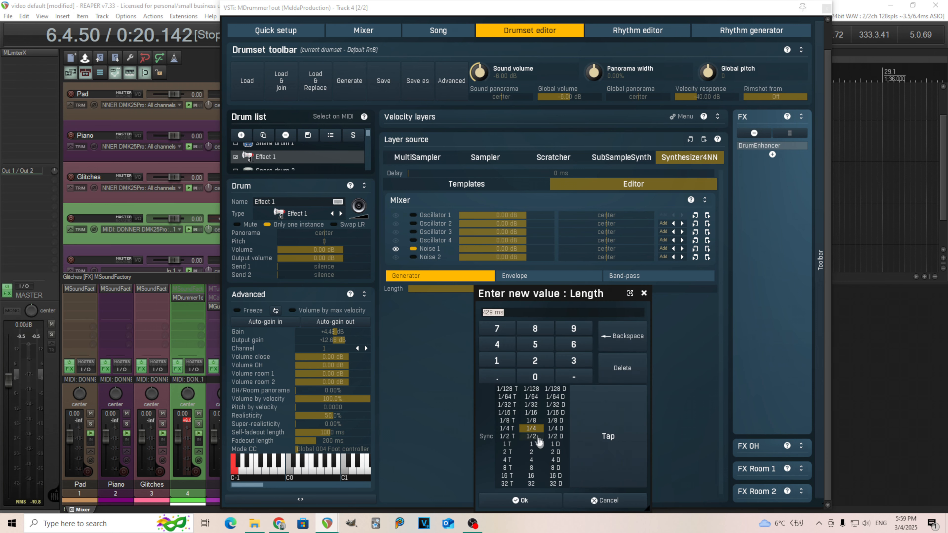
left_click(532, 427)
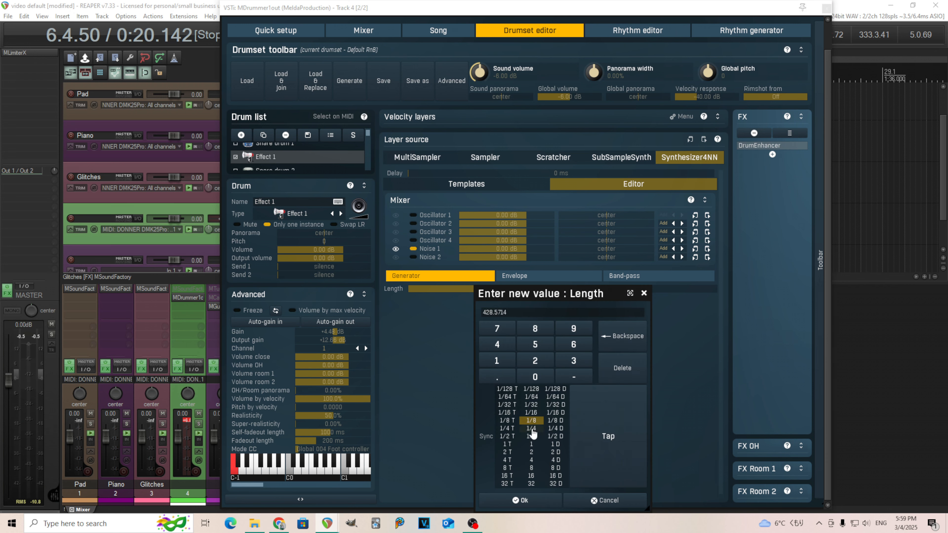
left_click(537, 505)
- Revisit the Noise 1 envelope's curve point, and play the loop in the Rhythm editor to hear the longer swell
left_click(520, 276)
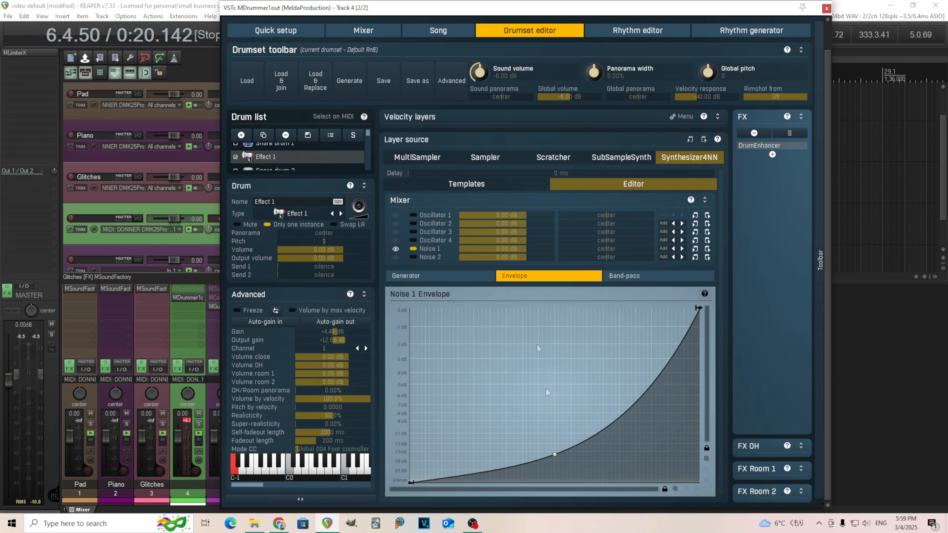
double_click(555, 455)
left_click(597, 33)
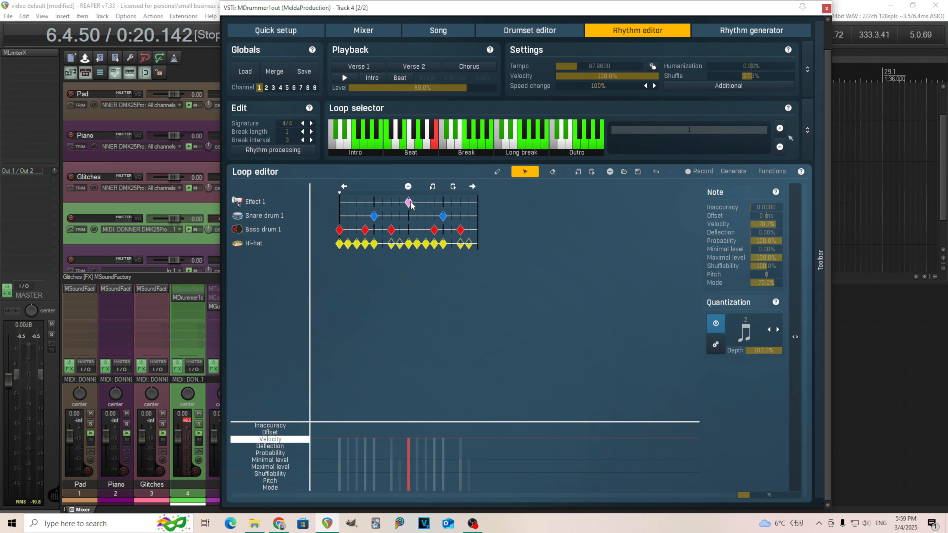
left_click(344, 78)
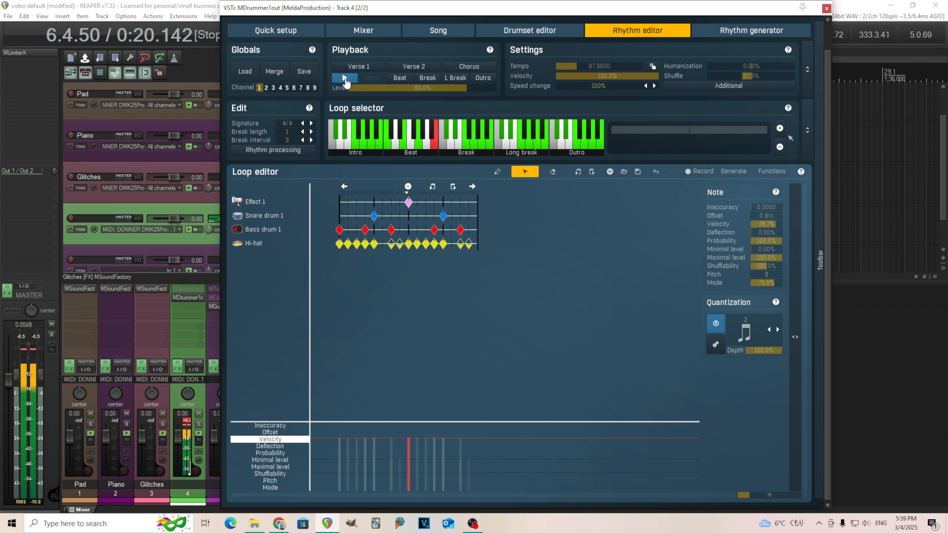
left_click(345, 78)
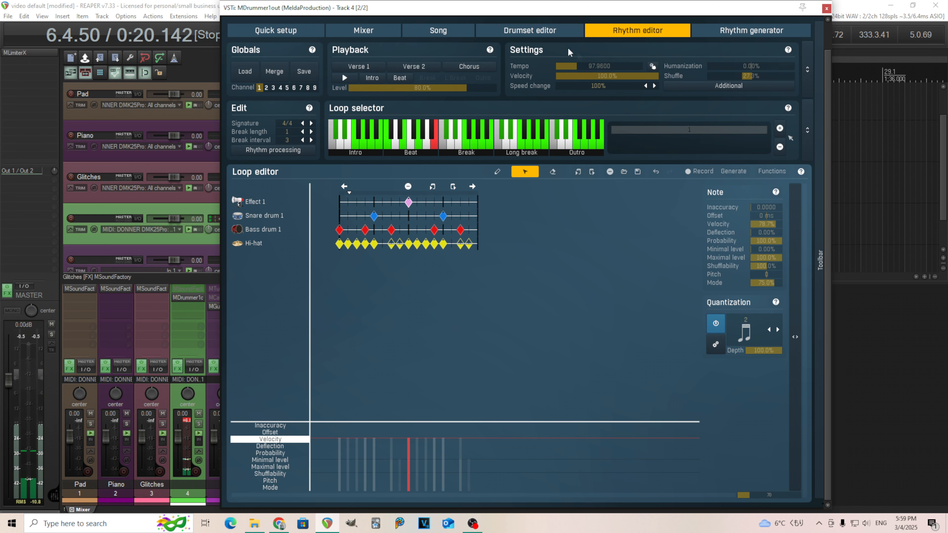
- Shorten the Noise 1 length to about 802 ms and play the loop again
left_click(524, 31)
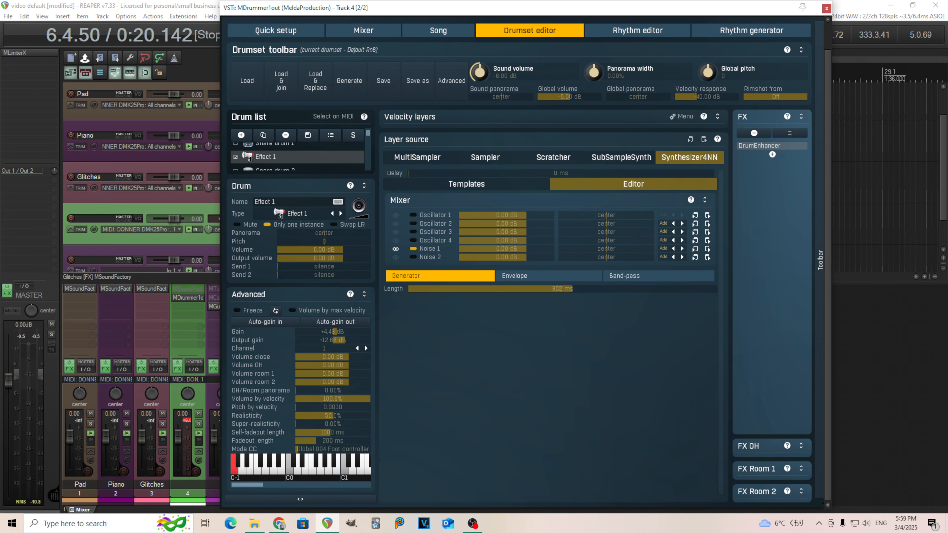
left_click(637, 30)
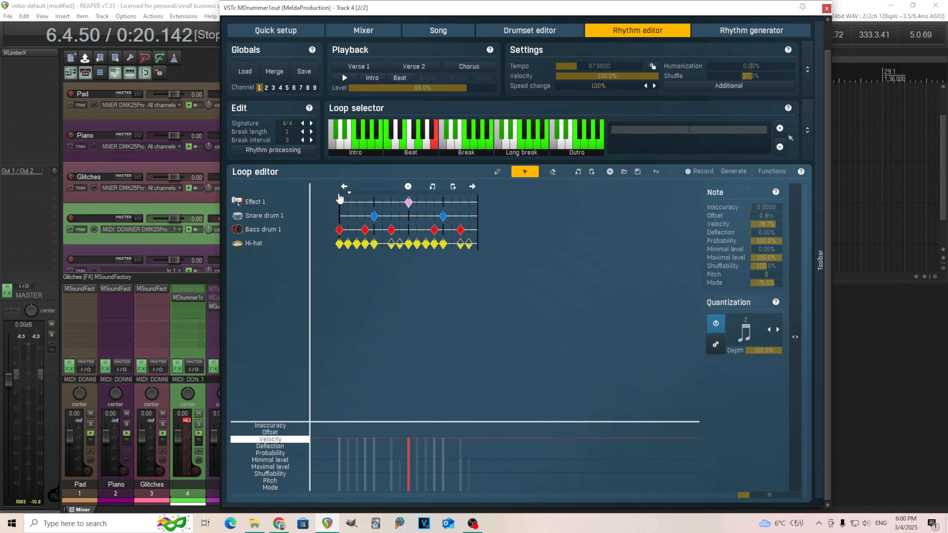
left_click(341, 78)
- Set Effect 1's DrumEnhancer Delay to -10 ms and its dynamics Mode to Fast, and close the effect
left_click(545, 34)
left_click(745, 146)
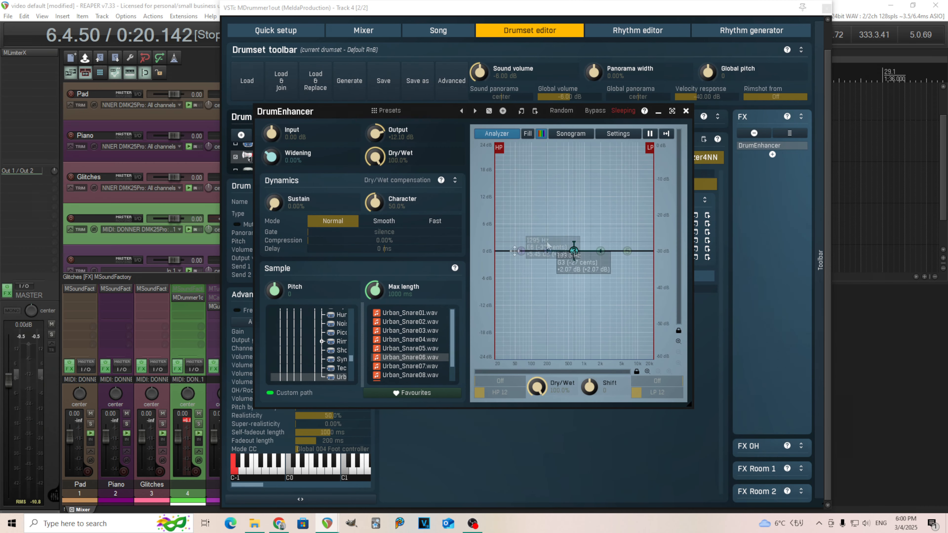
left_click(384, 248)
left_click_drag(380, 248, 342, 248)
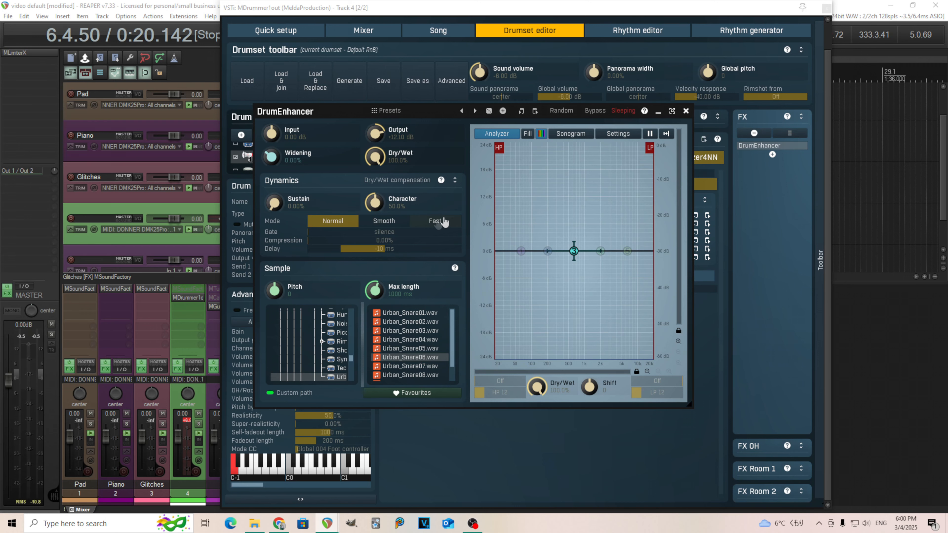
left_click(437, 222)
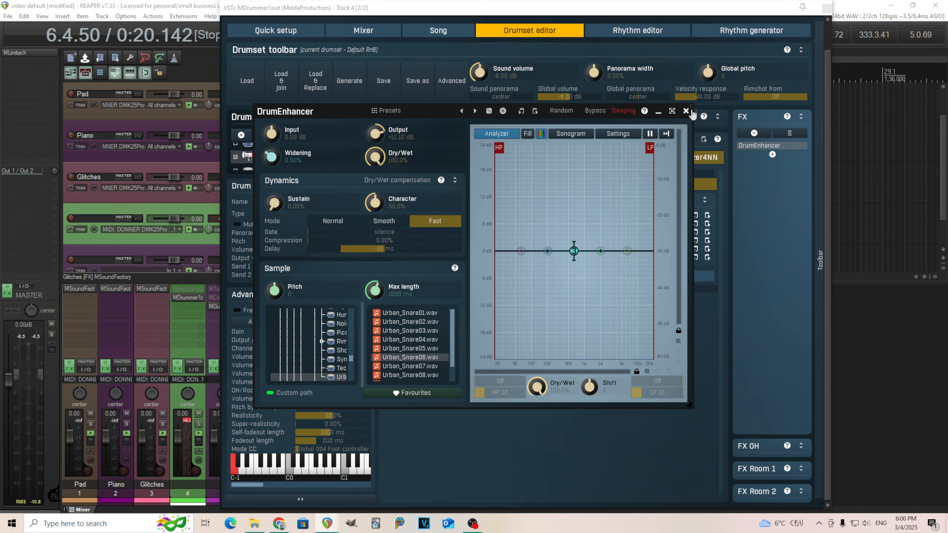
left_click(685, 111)
- Play the loop from its start to hear the swell with the changed DrumEnhancer timing, and stop it
left_click(637, 32)
left_click(339, 192)
left_click(344, 79)
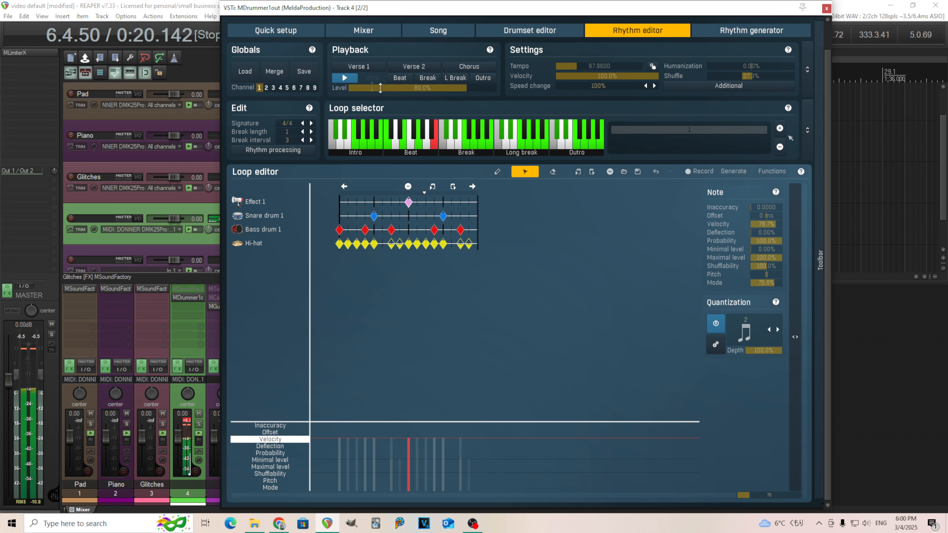
left_click(344, 77)
- Shorten the Noise 1 length to 773 ms and play the loop to check the swell's timing against the snare
left_click(510, 32)
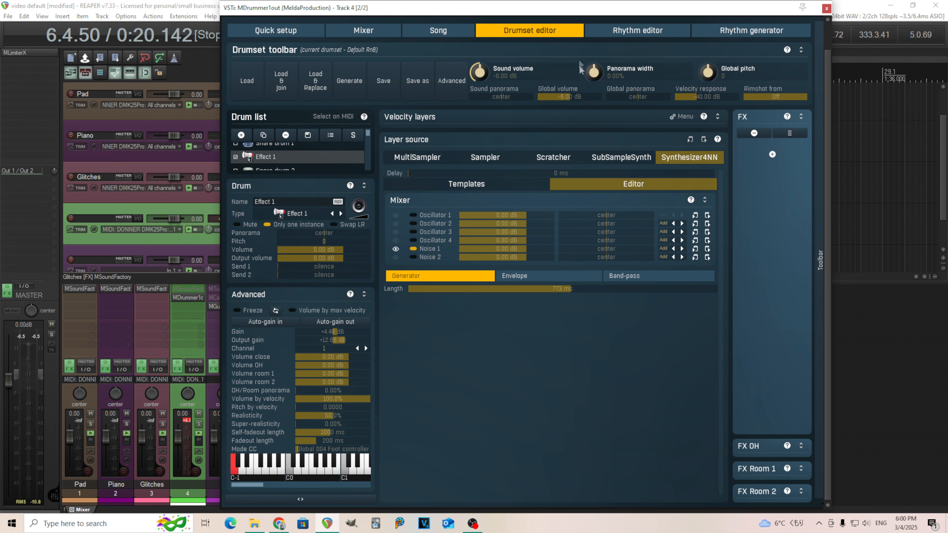
left_click(608, 32)
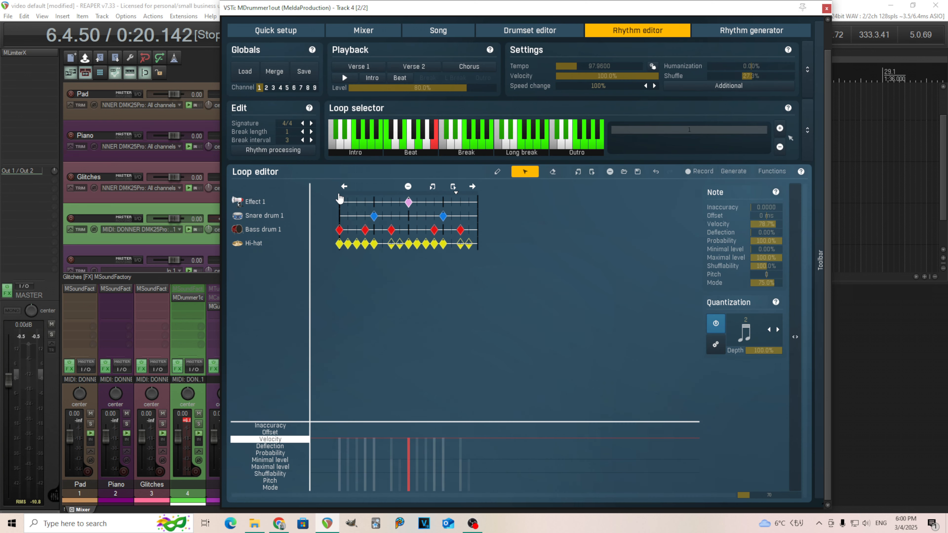
left_click(344, 77)
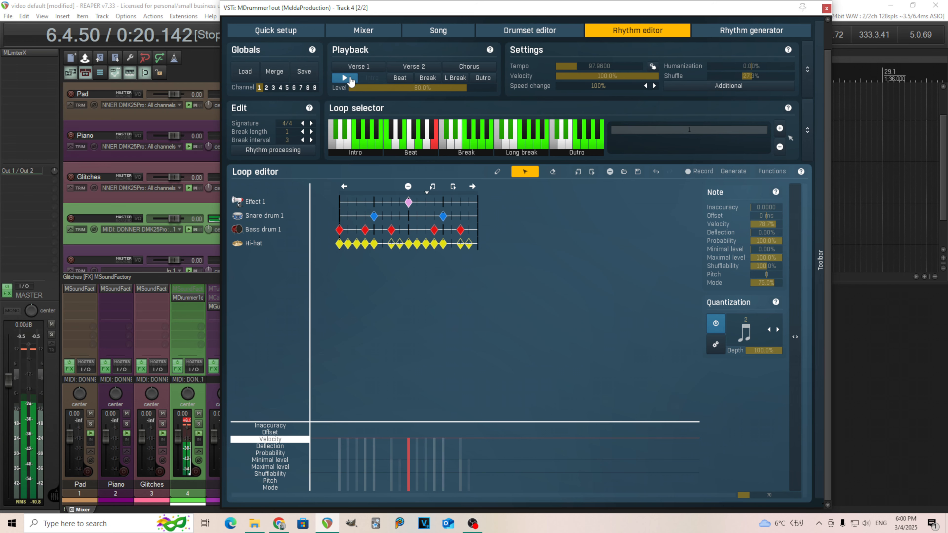
- Reduce the Noise 1 length to 744 ms, and play the loop to check how the swell meets the snare
left_click(529, 30)
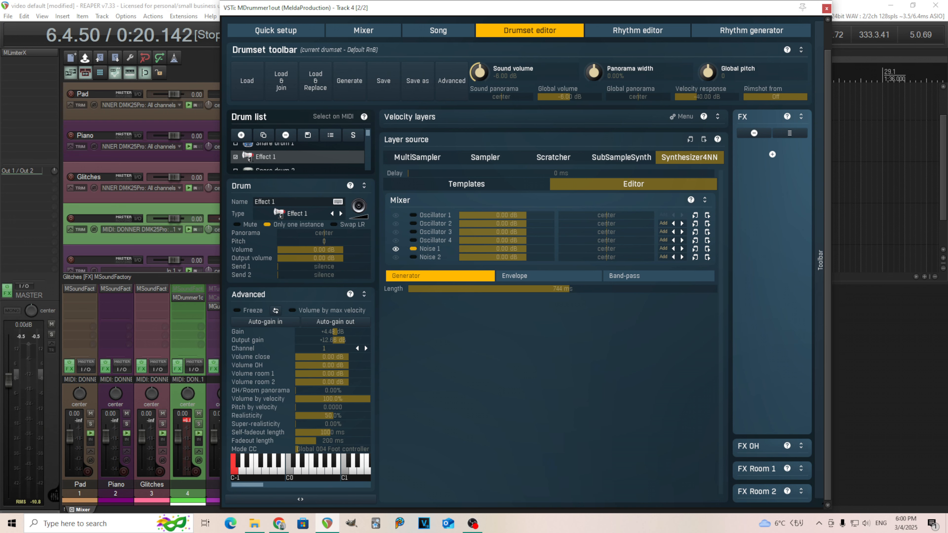
left_click(614, 33)
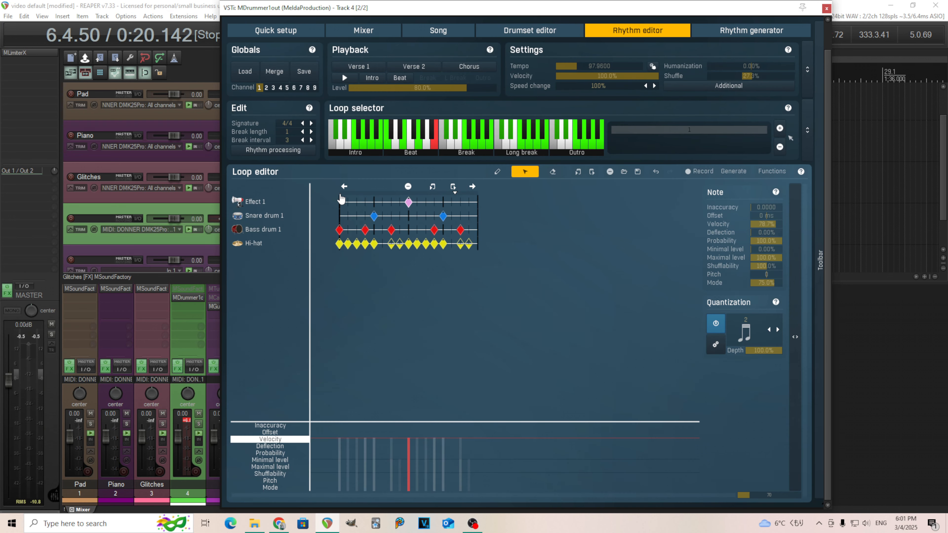
left_click(344, 78)
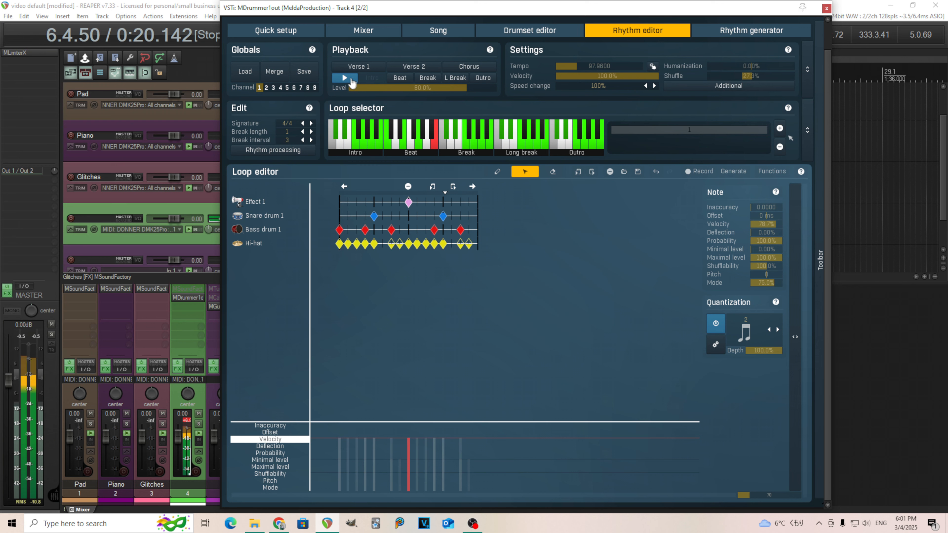
left_click(345, 79)
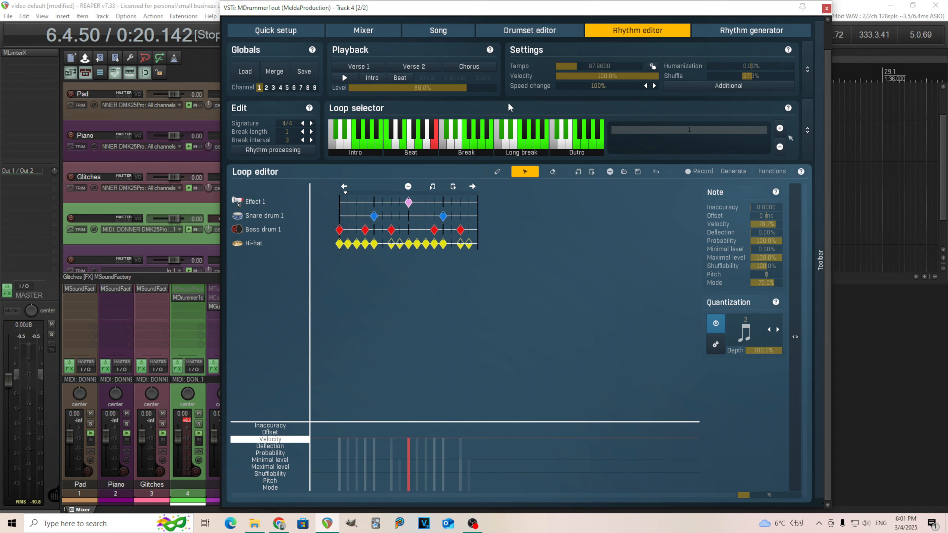
- Try raising DrumEnhancer's Character to 100% while auditioning Effect 1, and reset it to 50%
left_click(522, 26)
left_click(769, 150)
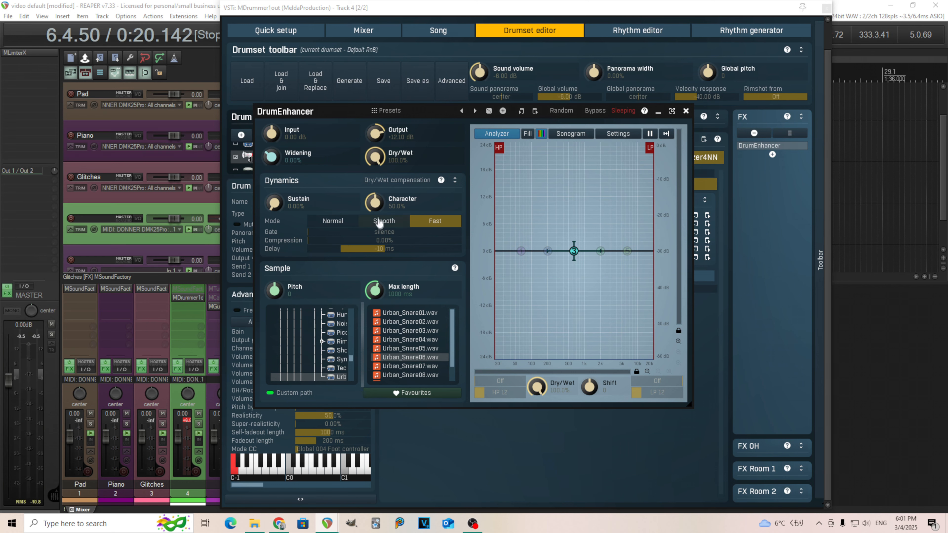
left_click_drag(283, 112, 463, 127)
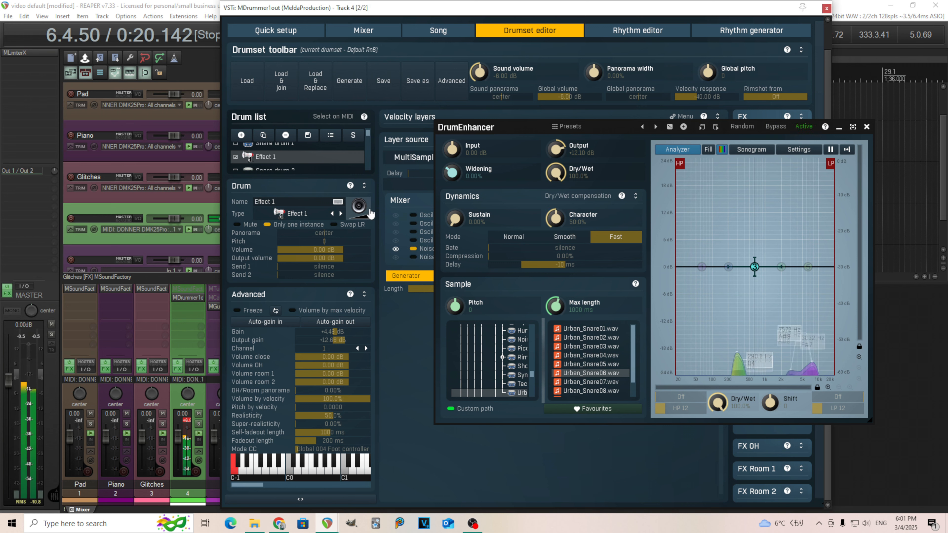
double_click(559, 216)
left_click(369, 207)
left_click(369, 208)
left_click(368, 208)
left_click_drag(551, 218, 552, 160)
left_click(369, 208)
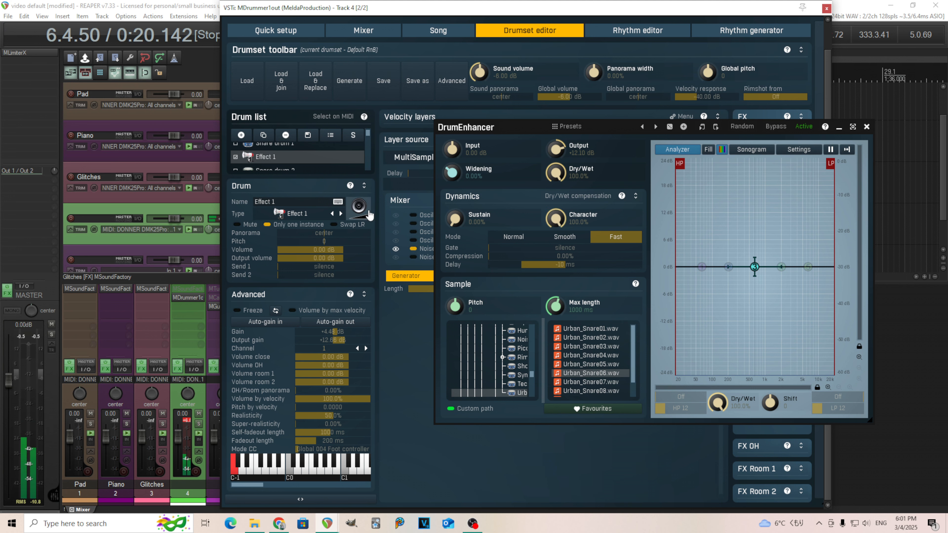
double_click(557, 221)
- Try DrumEnhancer's Widening at Mono and 200% while auditioning Effect 1, reset it to 0%, and close the effect
double_click(453, 173)
left_click(366, 211)
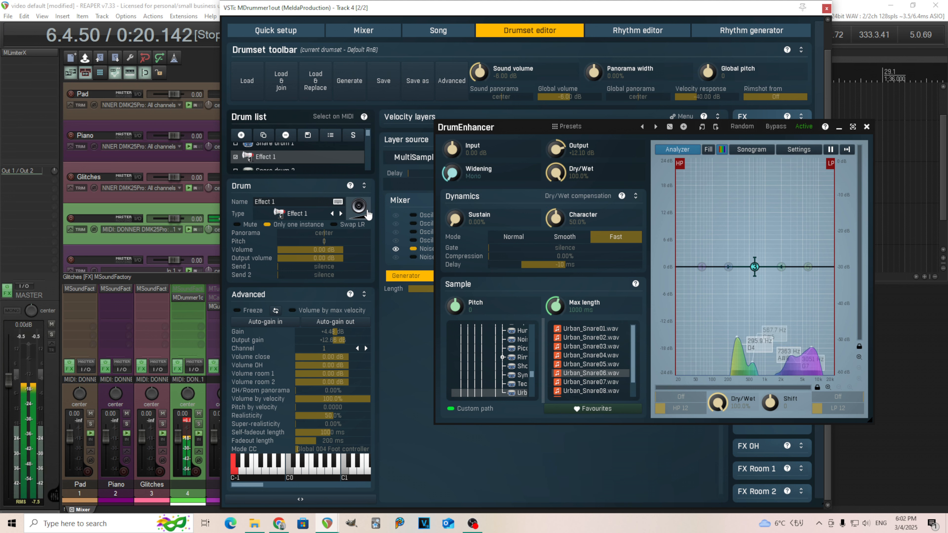
left_click_drag(451, 177, 451, 119)
left_click(367, 211)
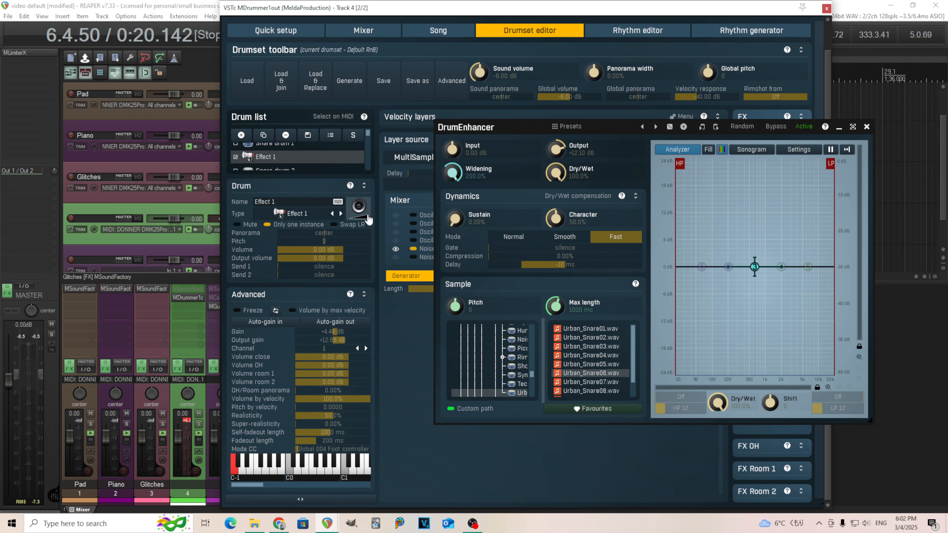
double_click(452, 173)
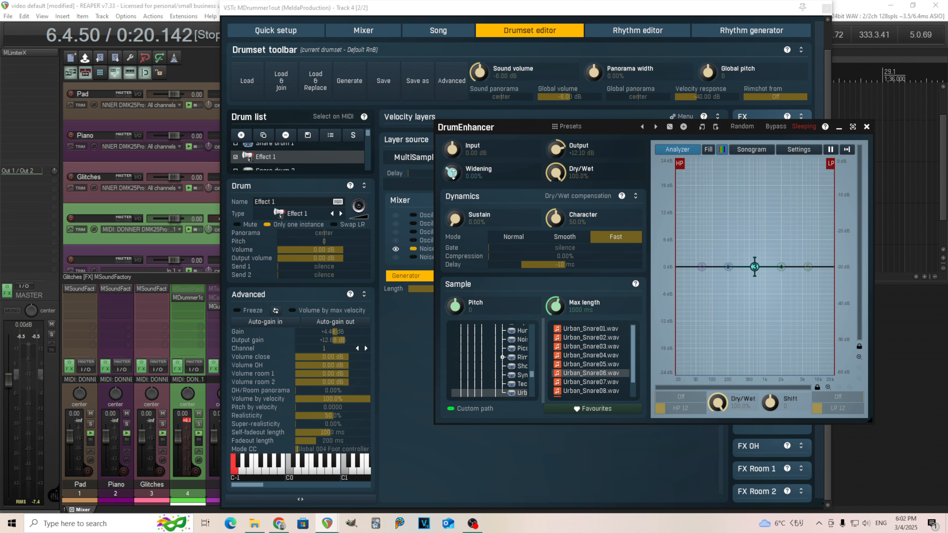
left_click(866, 127)
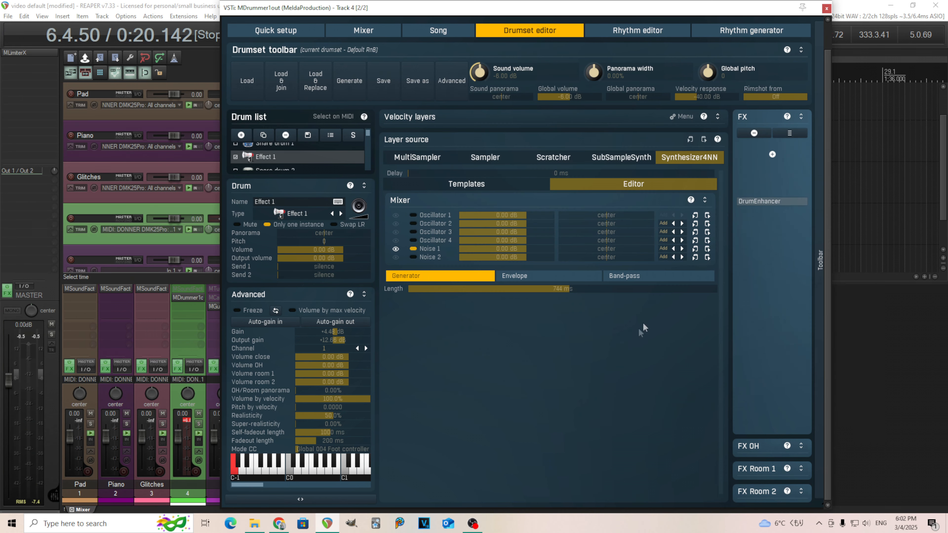
left_click_drag(772, 202, 772, 146)
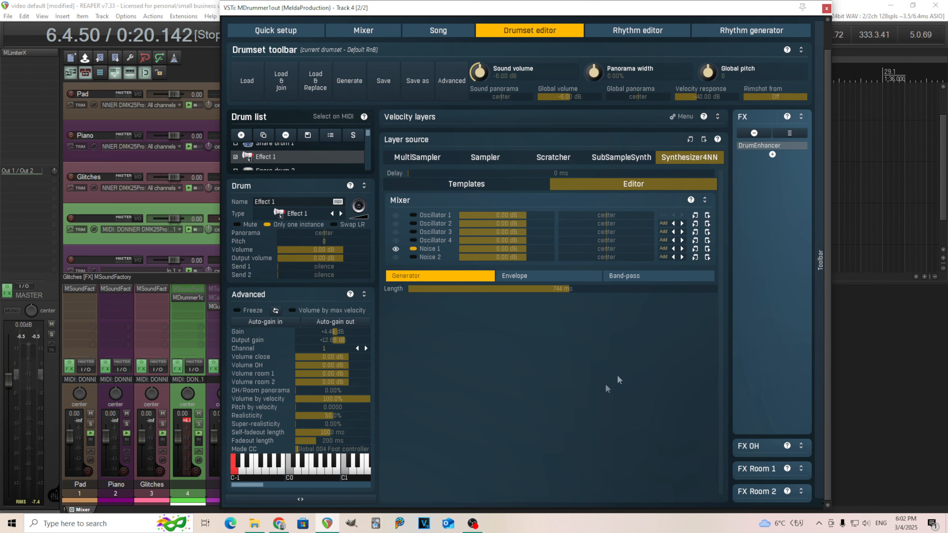